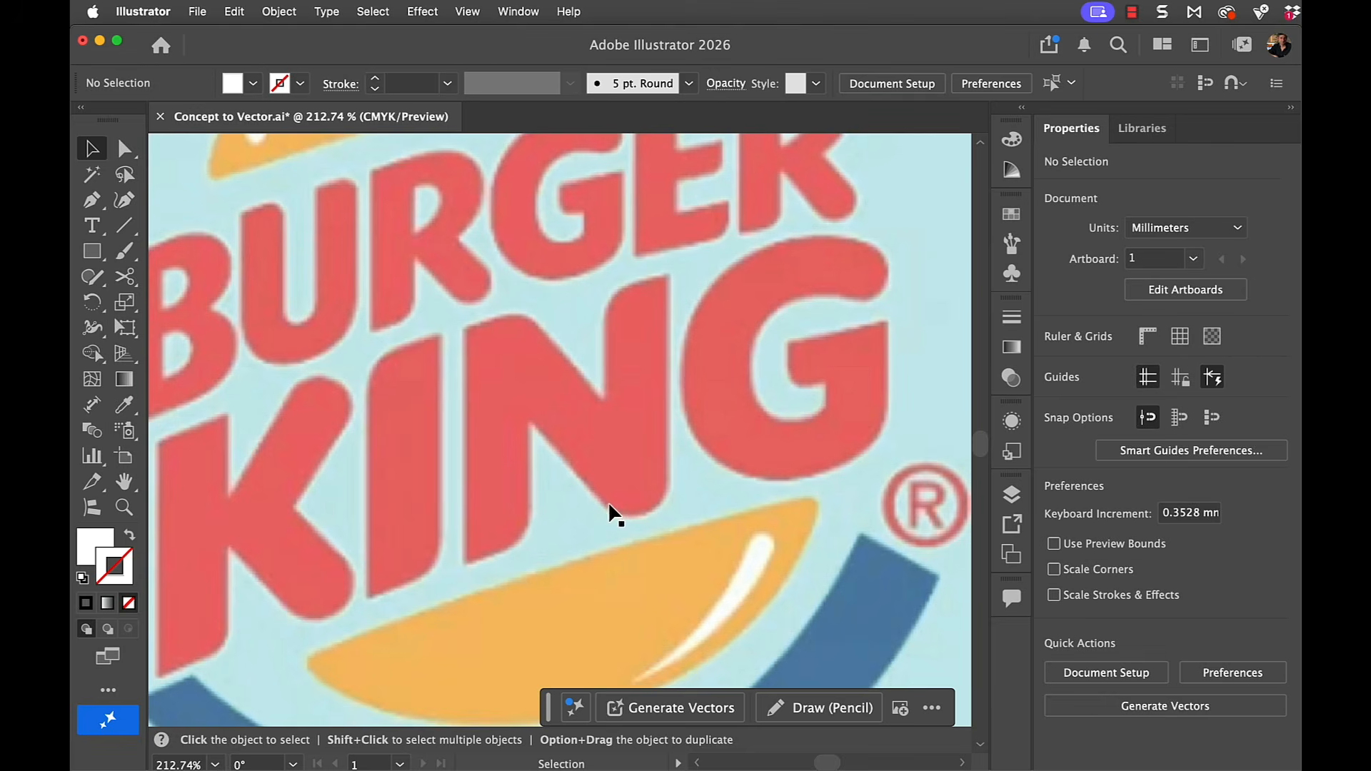
Step: Run Image Trace on the Burger King logo image and set the tracing mode to Color
key("super+0")
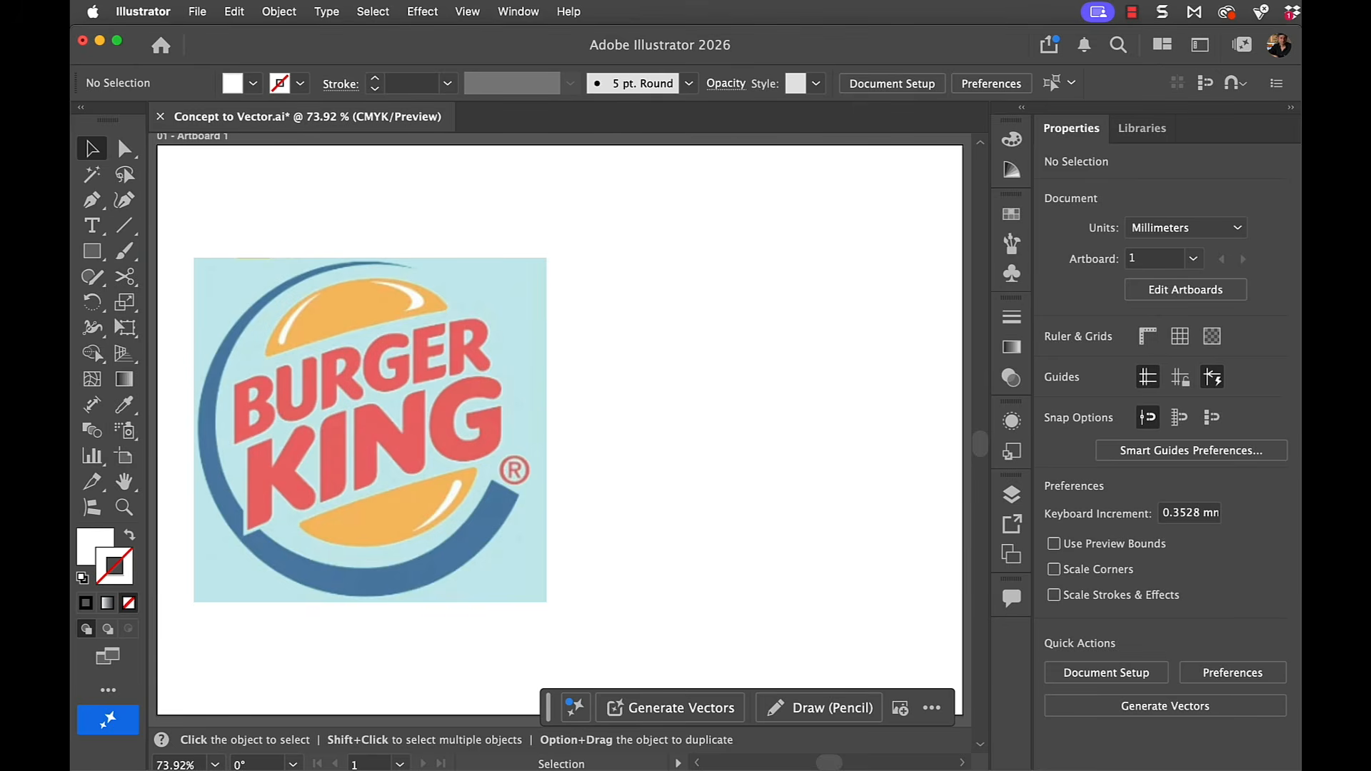
left_click(375, 469)
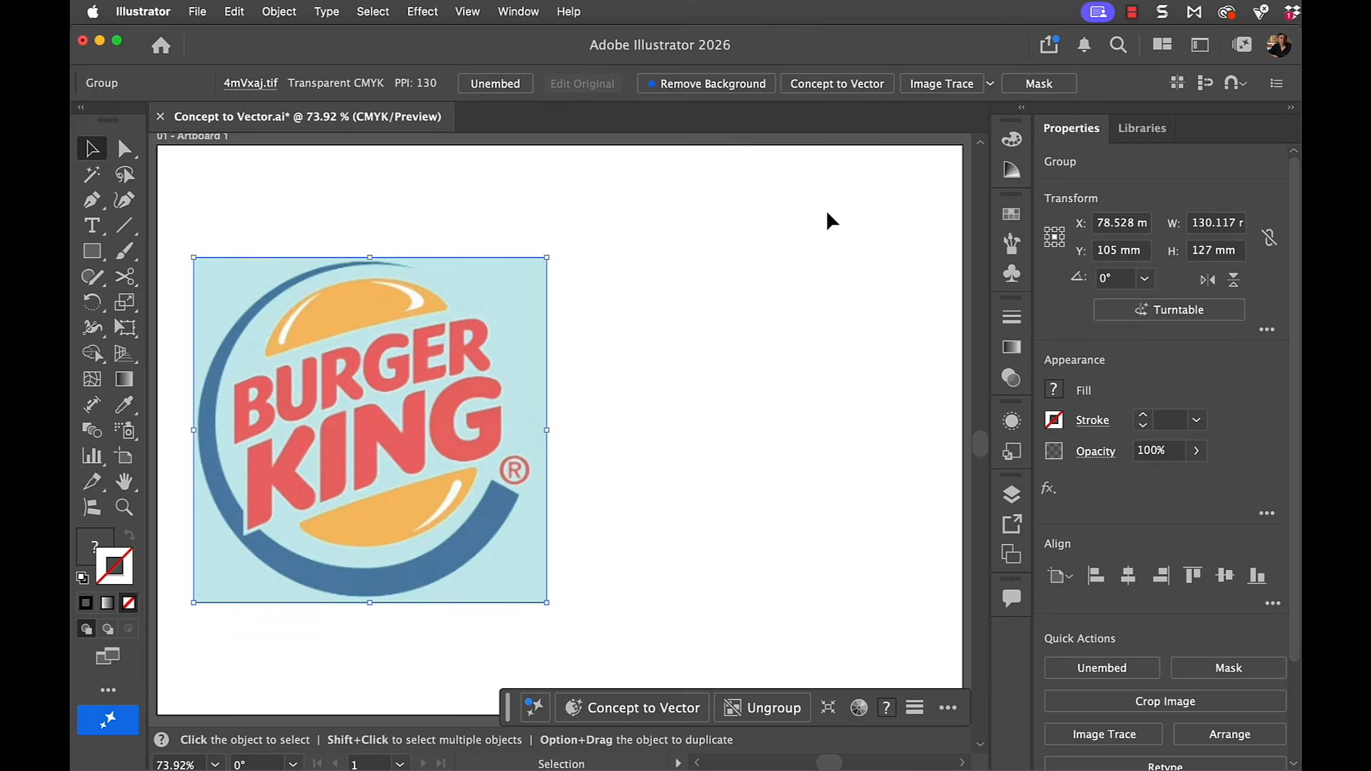
left_click(941, 84)
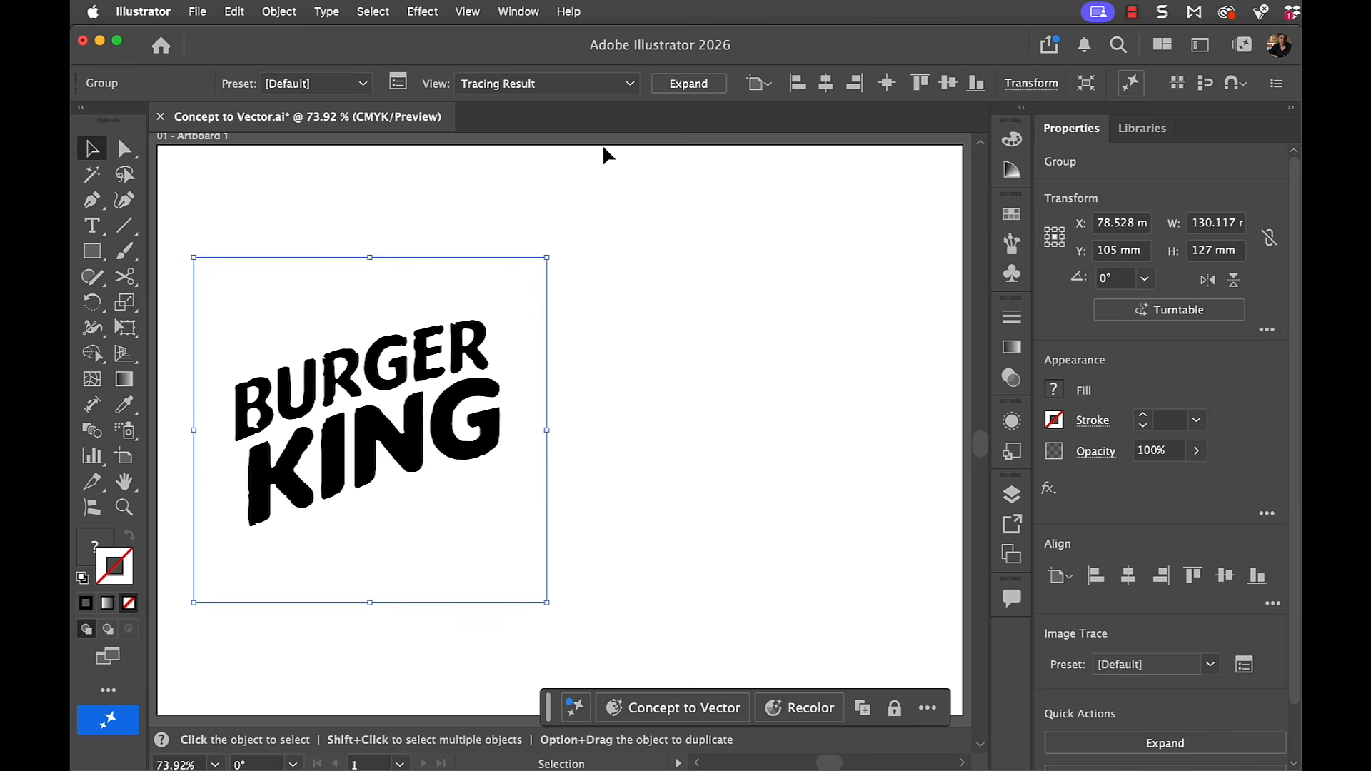
left_click(398, 83)
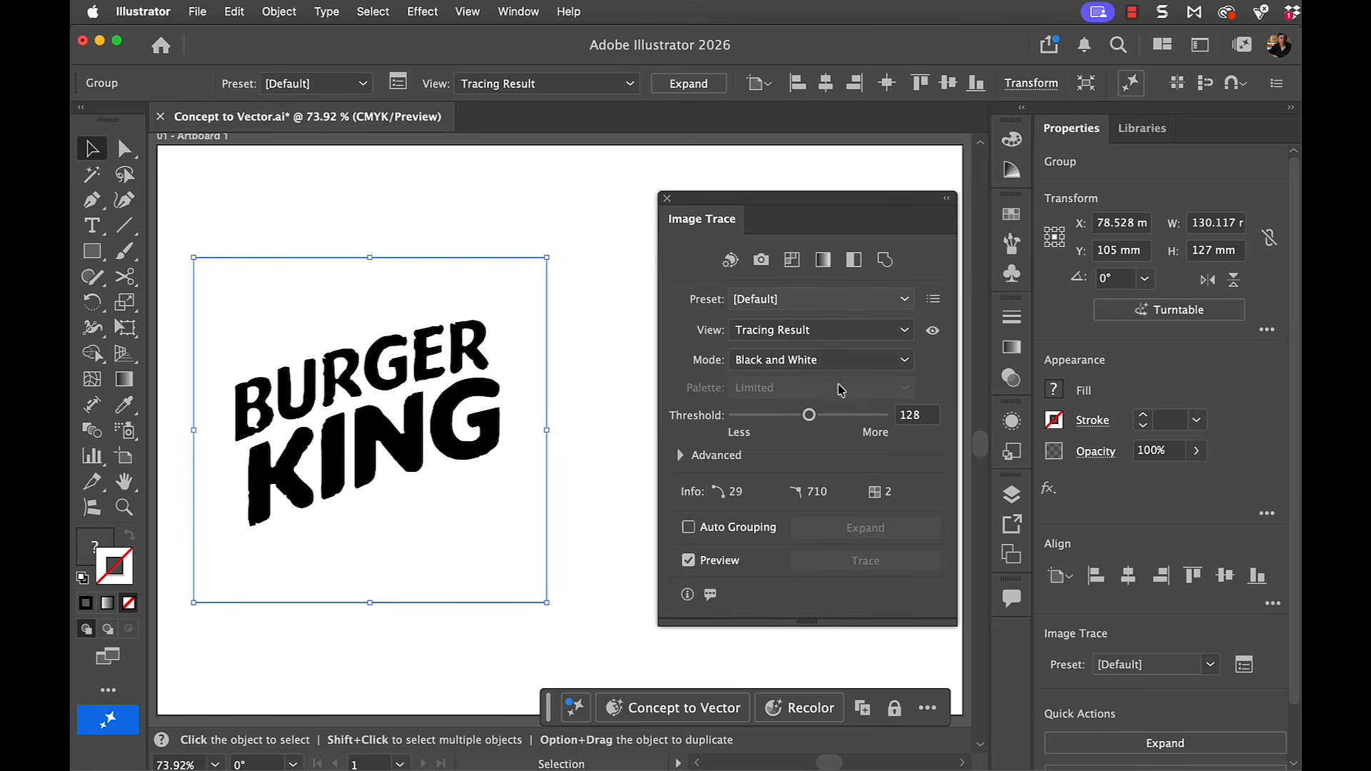
left_click(840, 360)
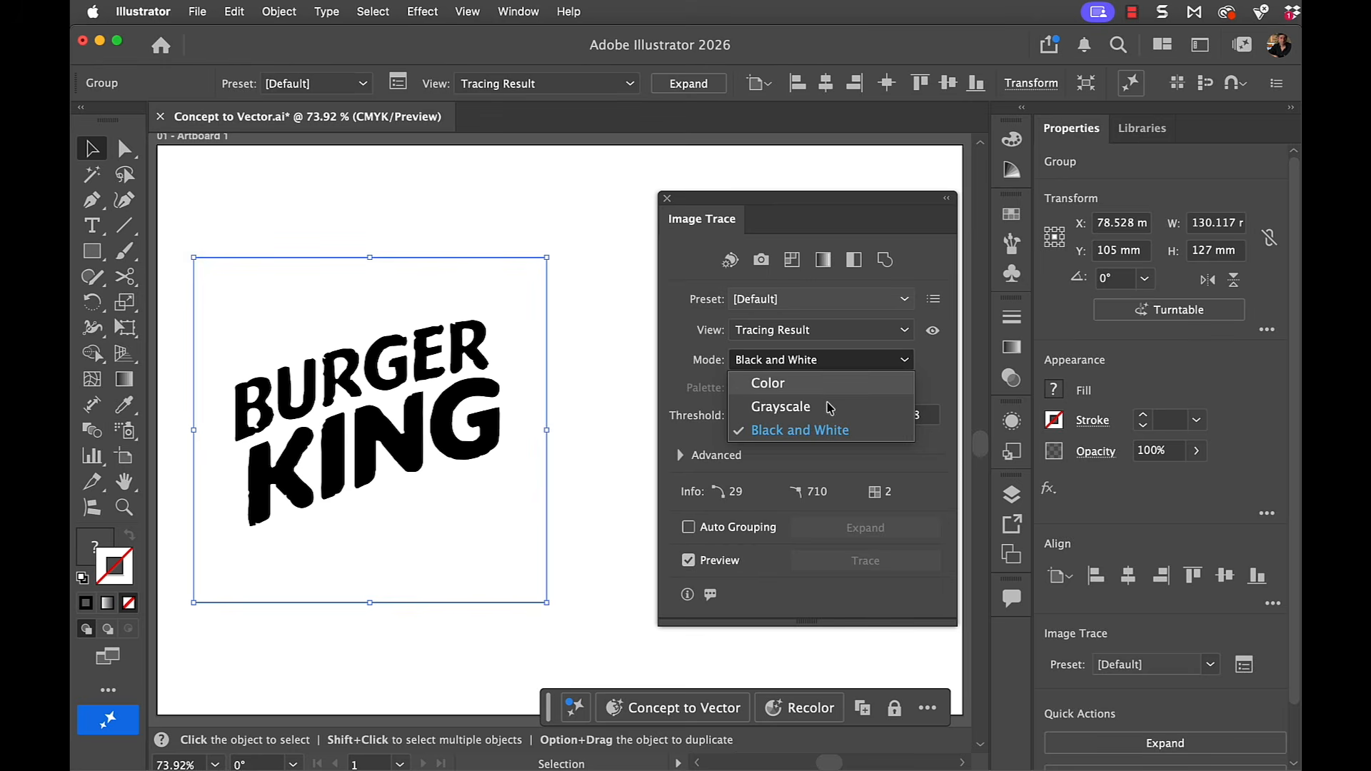
left_click(828, 386)
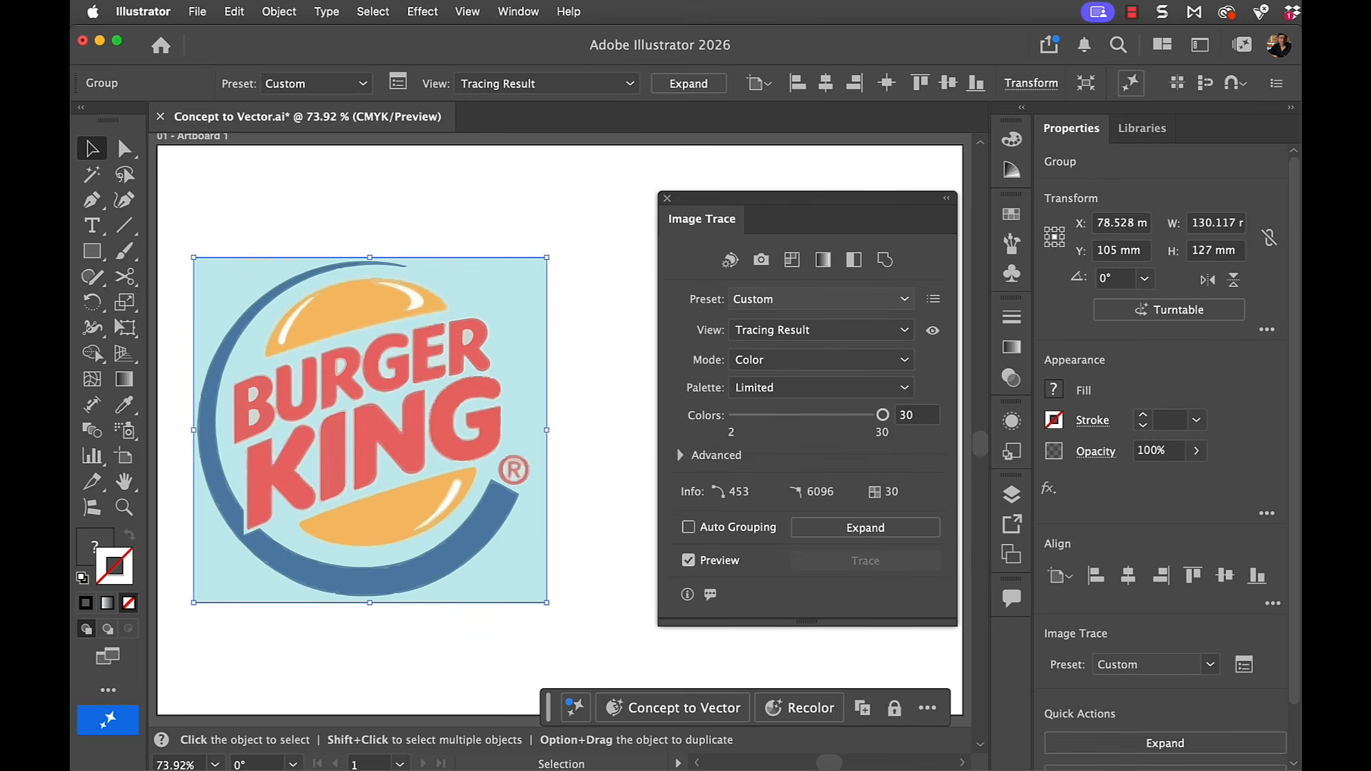
Step: Expand the colour tracing into vector paths and display its anchor points around the KING lettering
key("z")
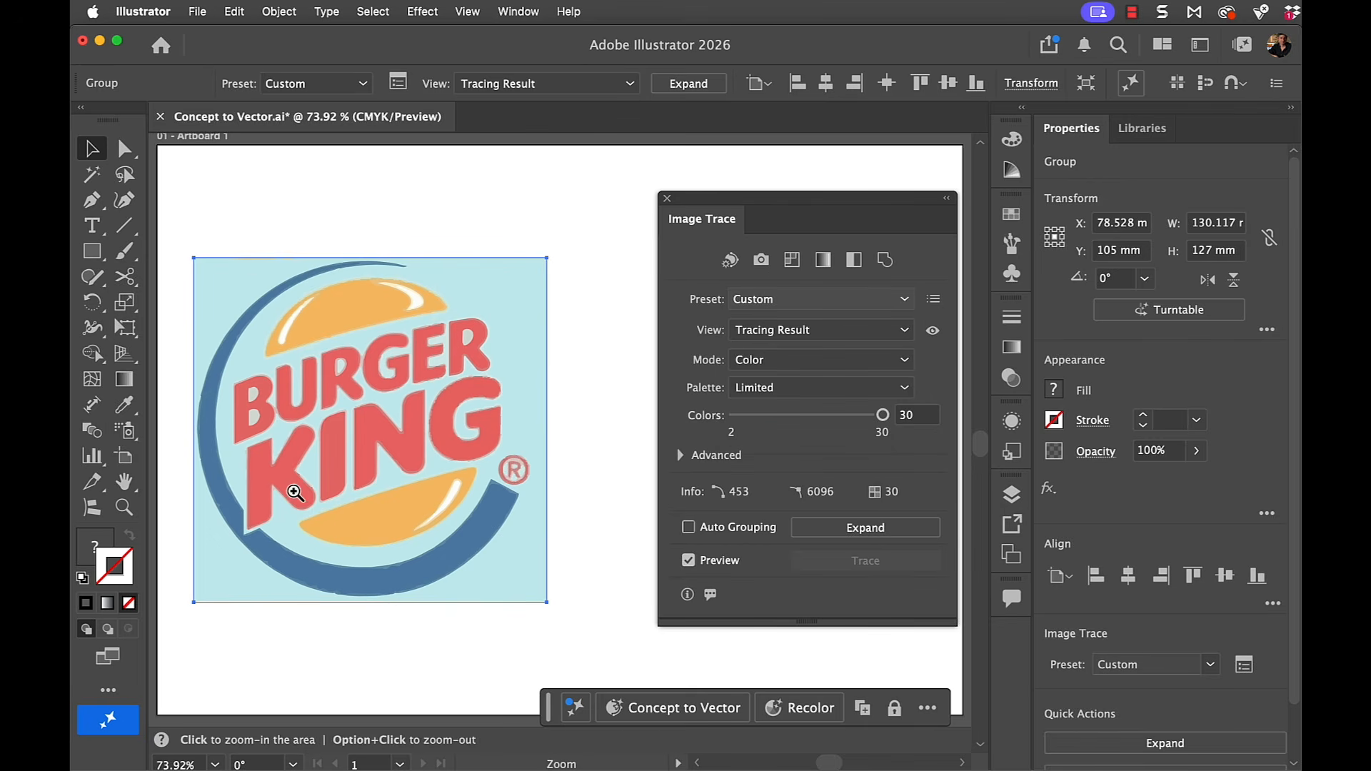
left_click_drag(293, 484, 588, 490)
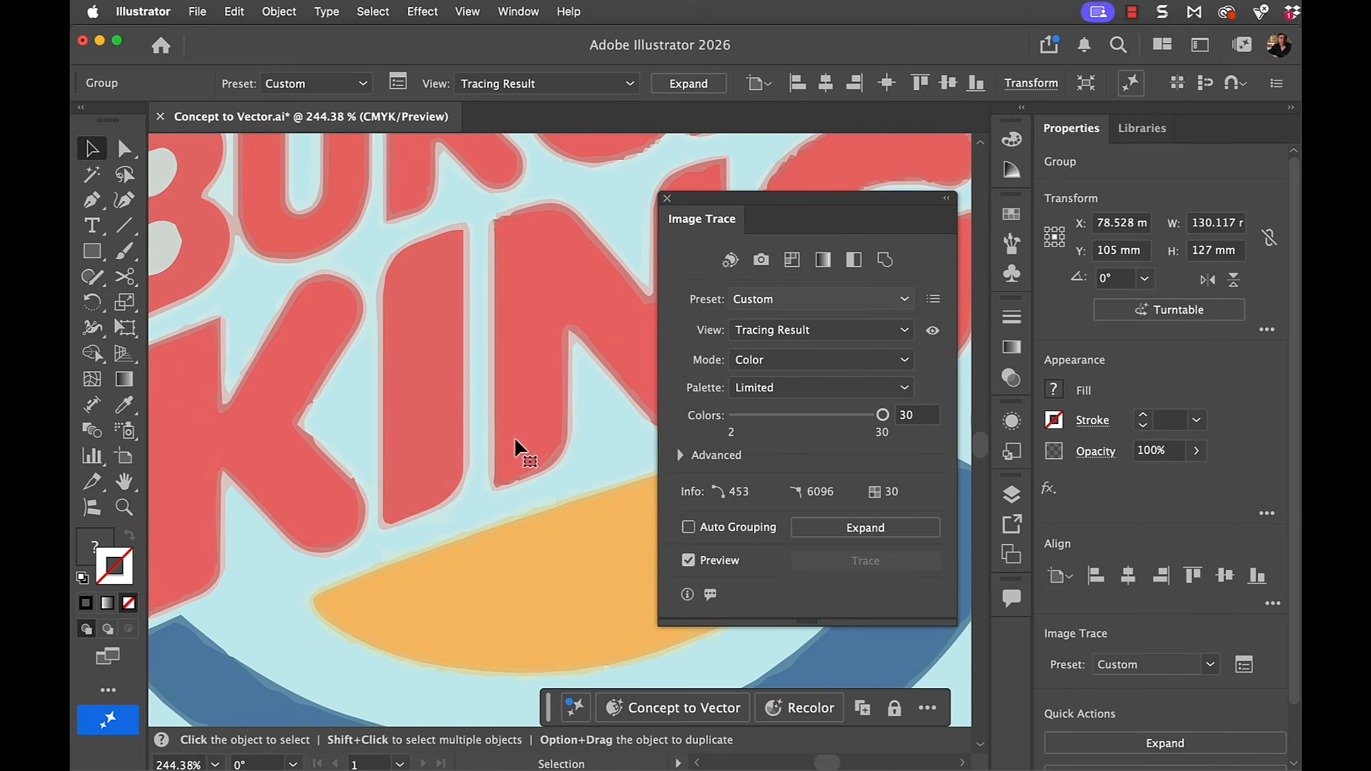
left_click(874, 534)
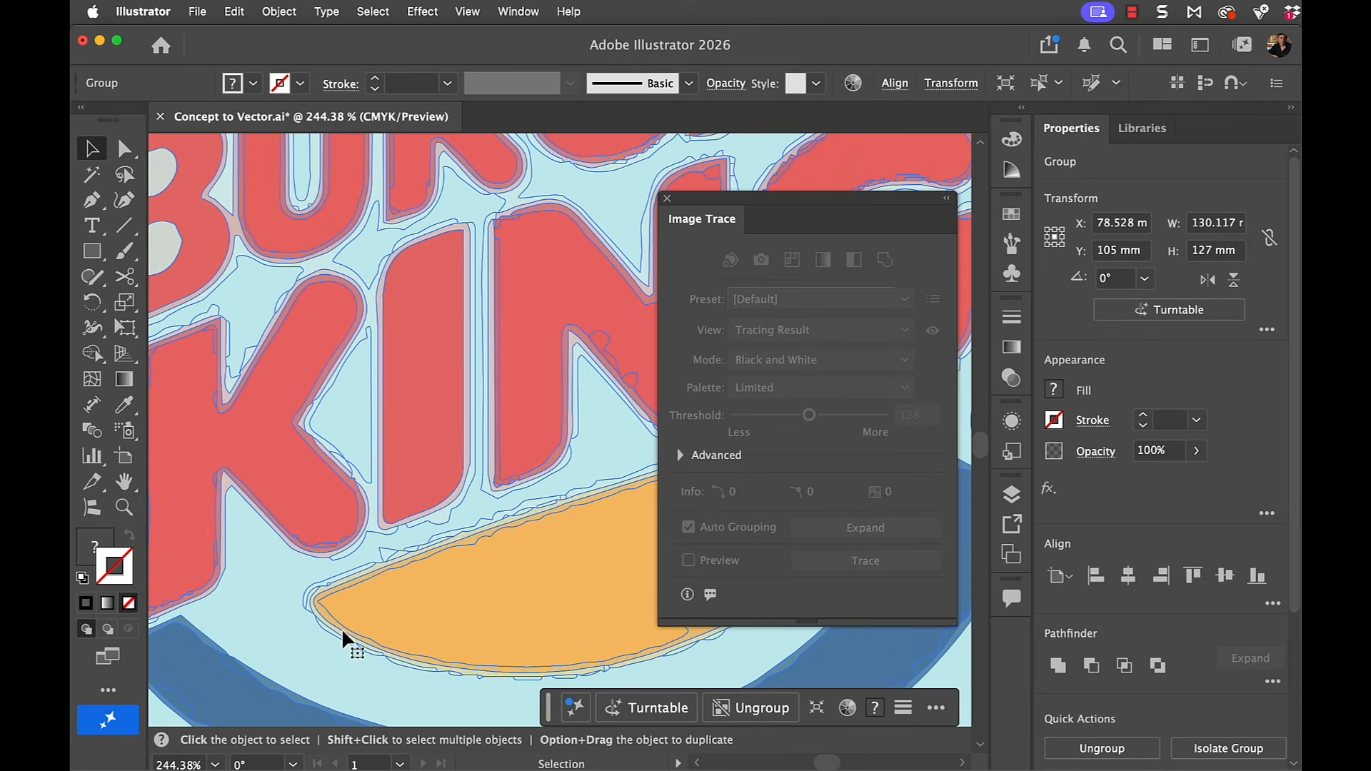
key("a")
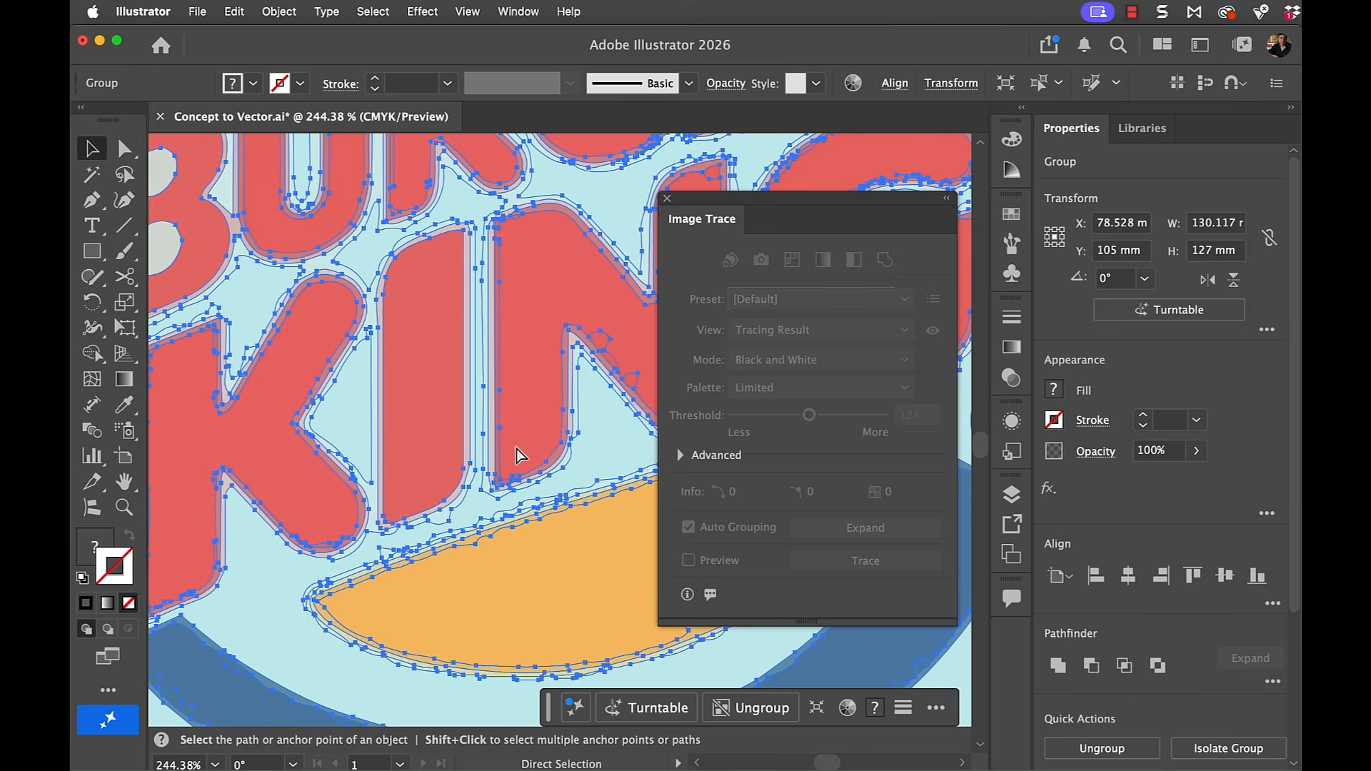
Step: Undo the expansion and the tracing of the logo image
key("super+z")
key("super+z")
key("v")
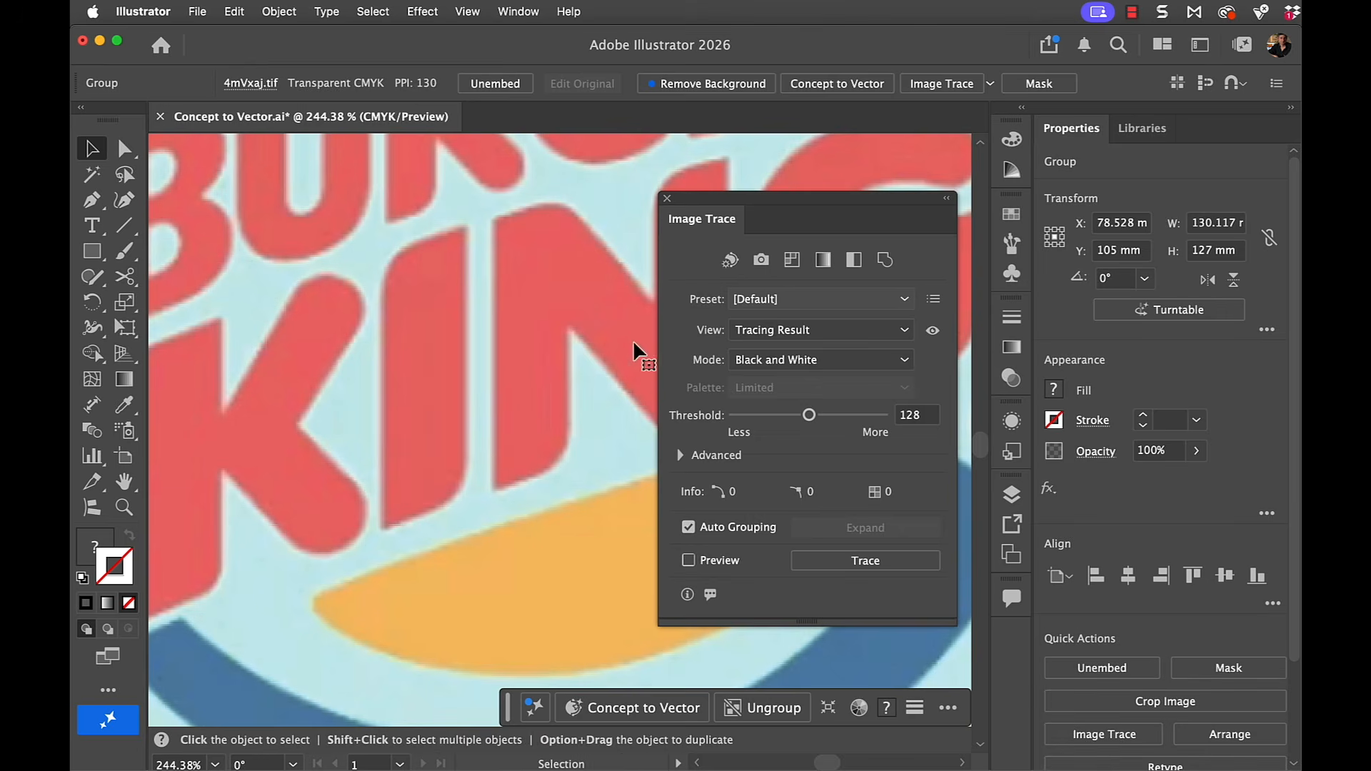
Step: Close the Image Trace settings and convert the selected logo image into vector art with Concept to Vector, using Gemini
key("super+0")
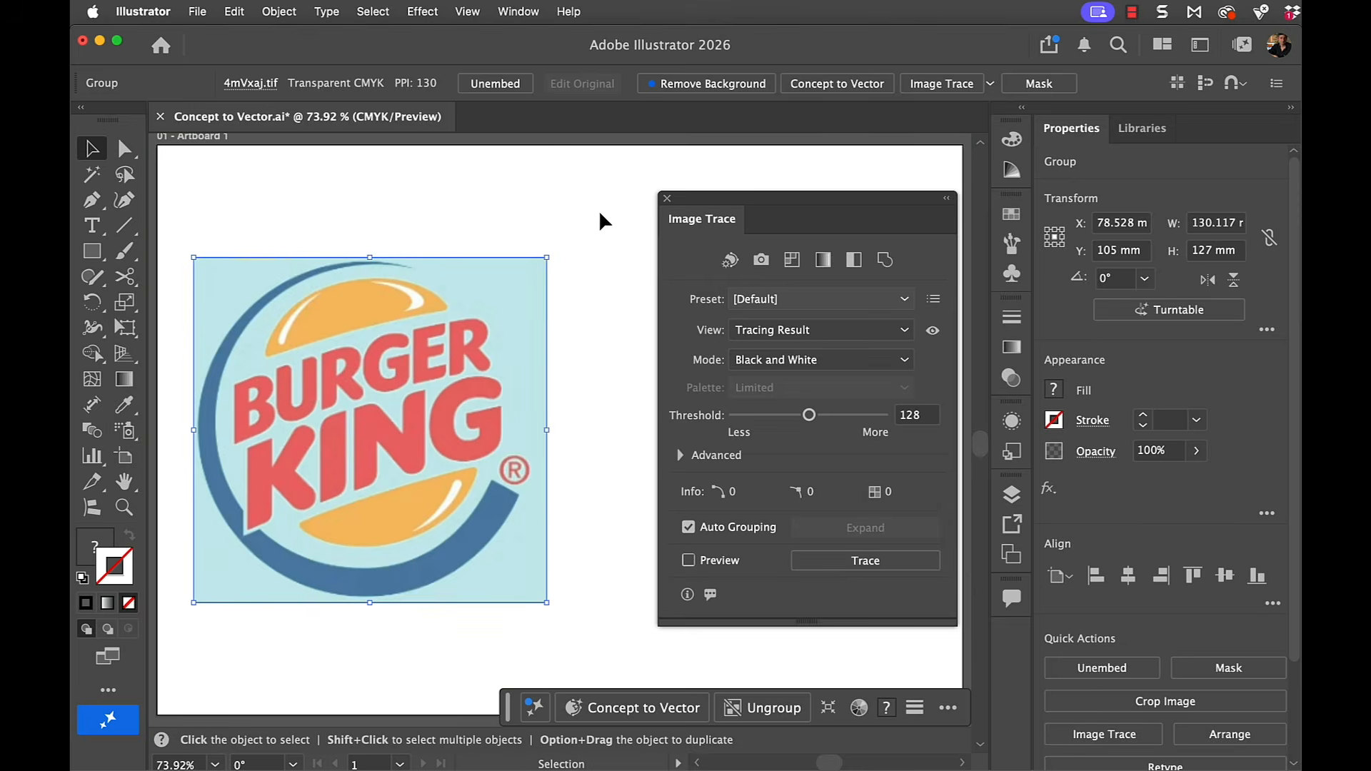
left_click(664, 199)
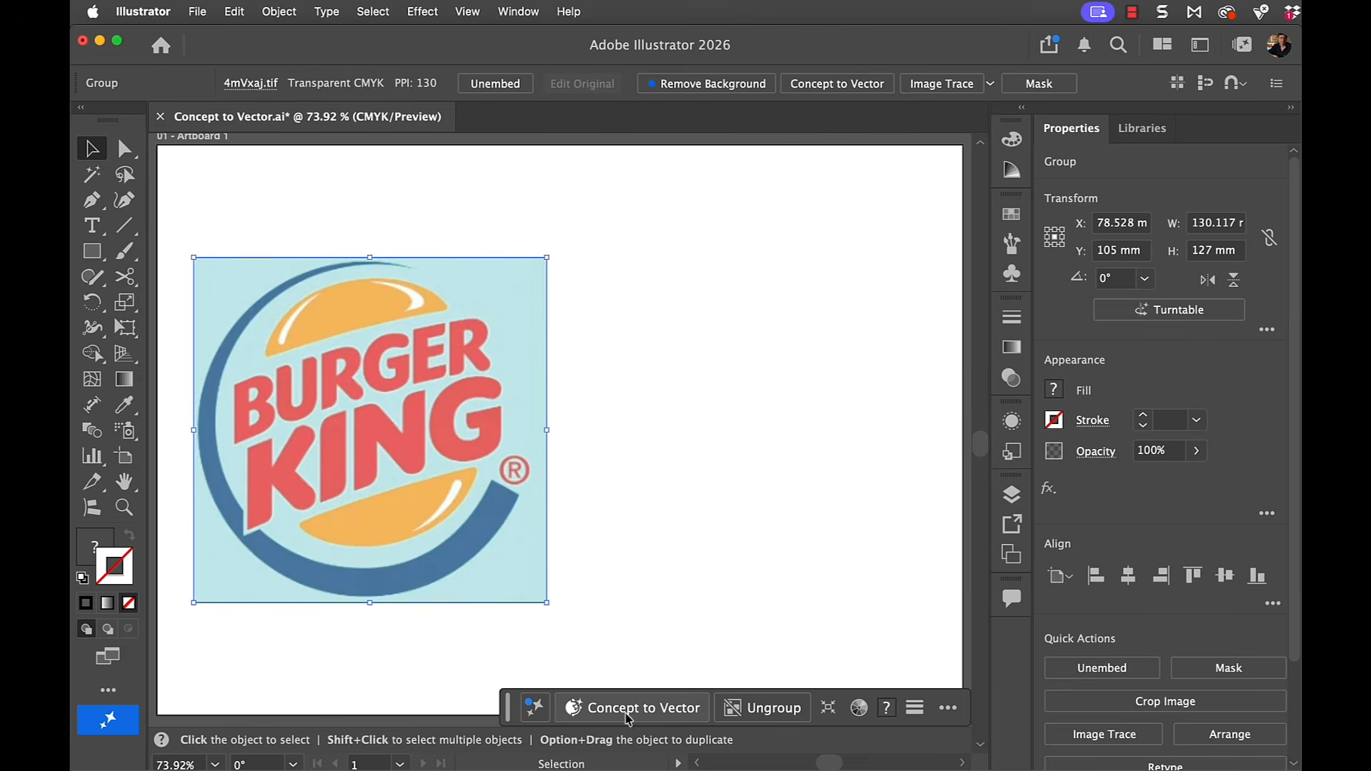
mouse_move(625, 716)
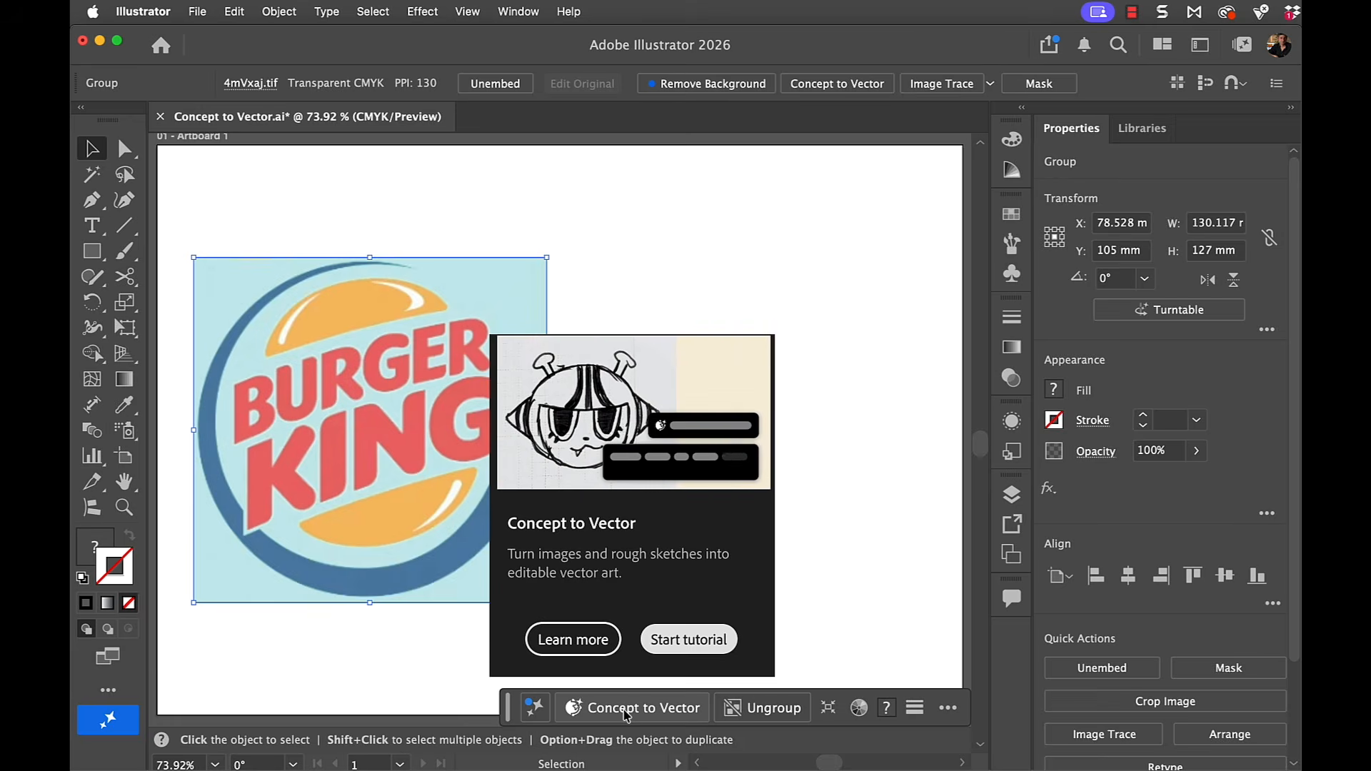
left_click(624, 712)
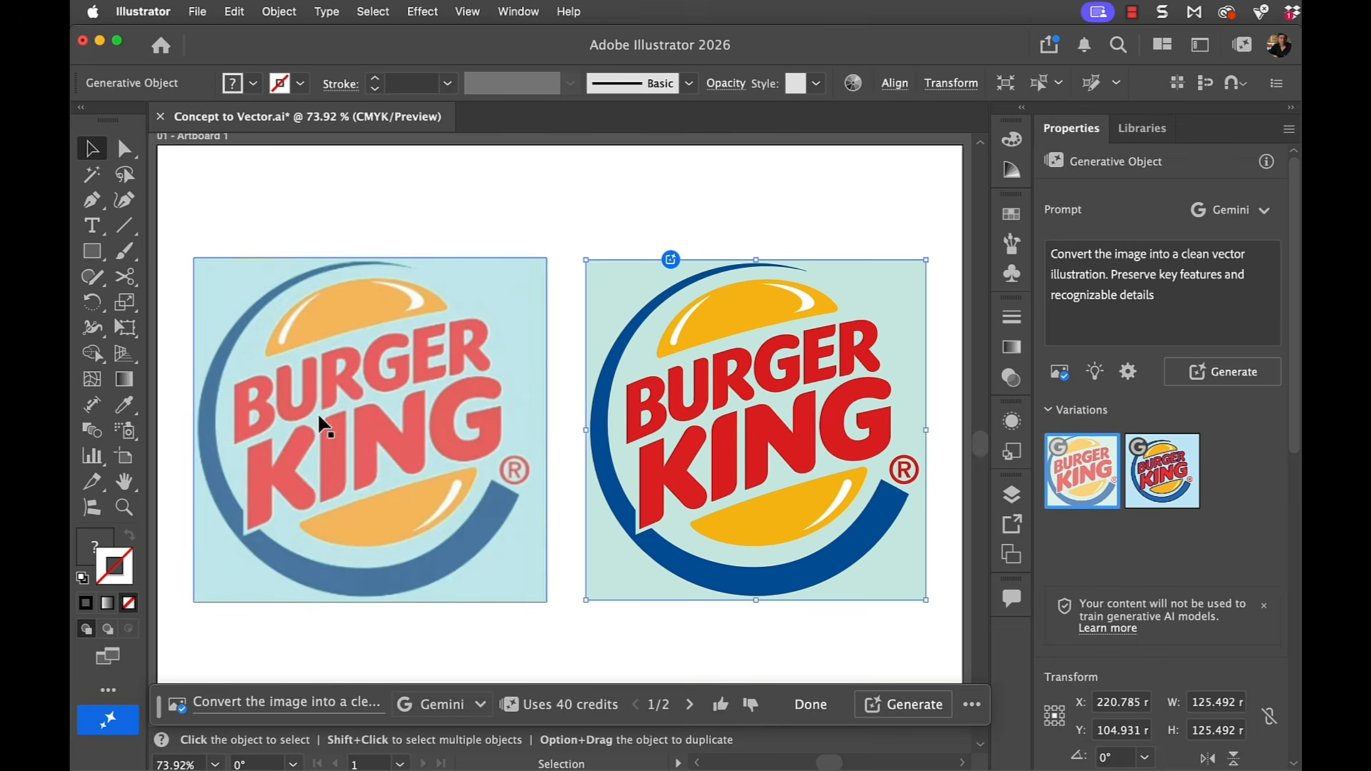
Step: Examine the edges and anchor points of the generated vector logo up close, then compare it with the original image
key("z")
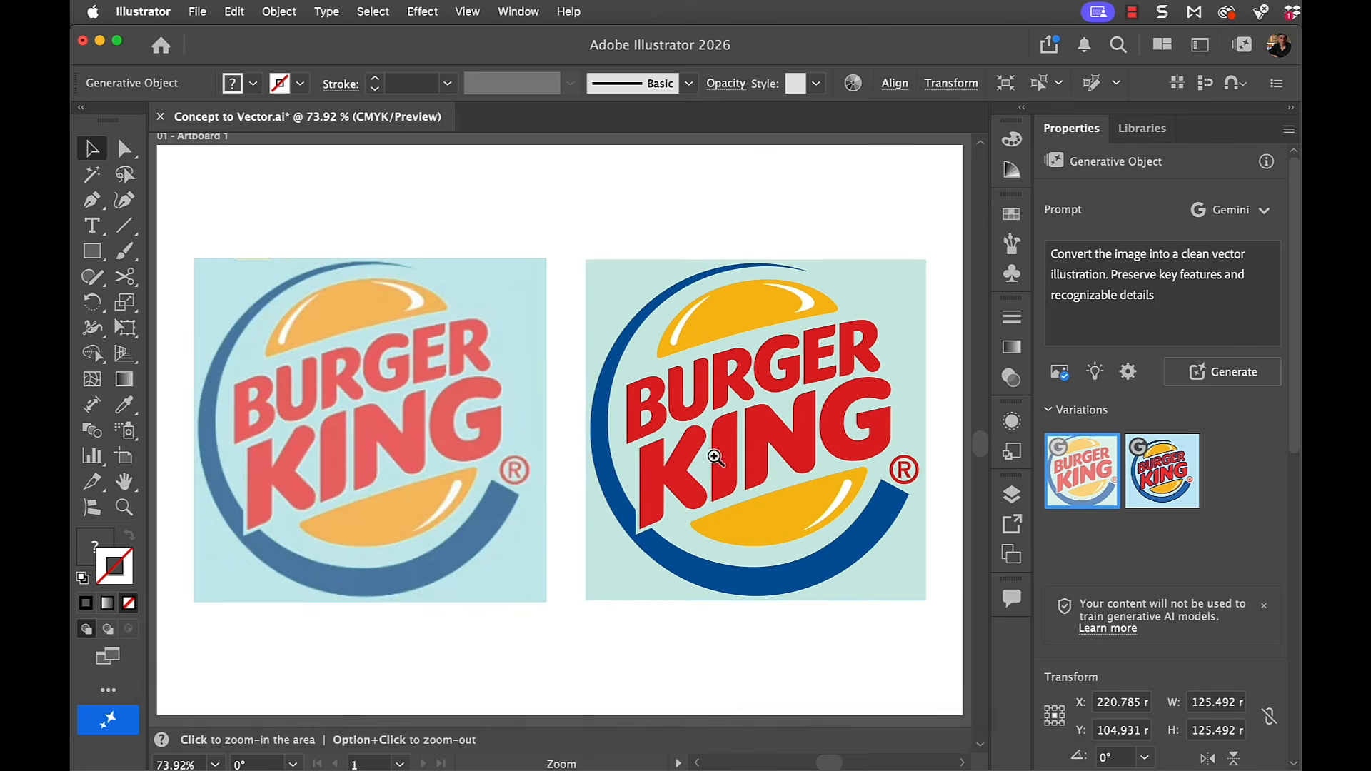
left_click_drag(703, 462, 1028, 477)
left_click_drag(823, 514, 440, 509)
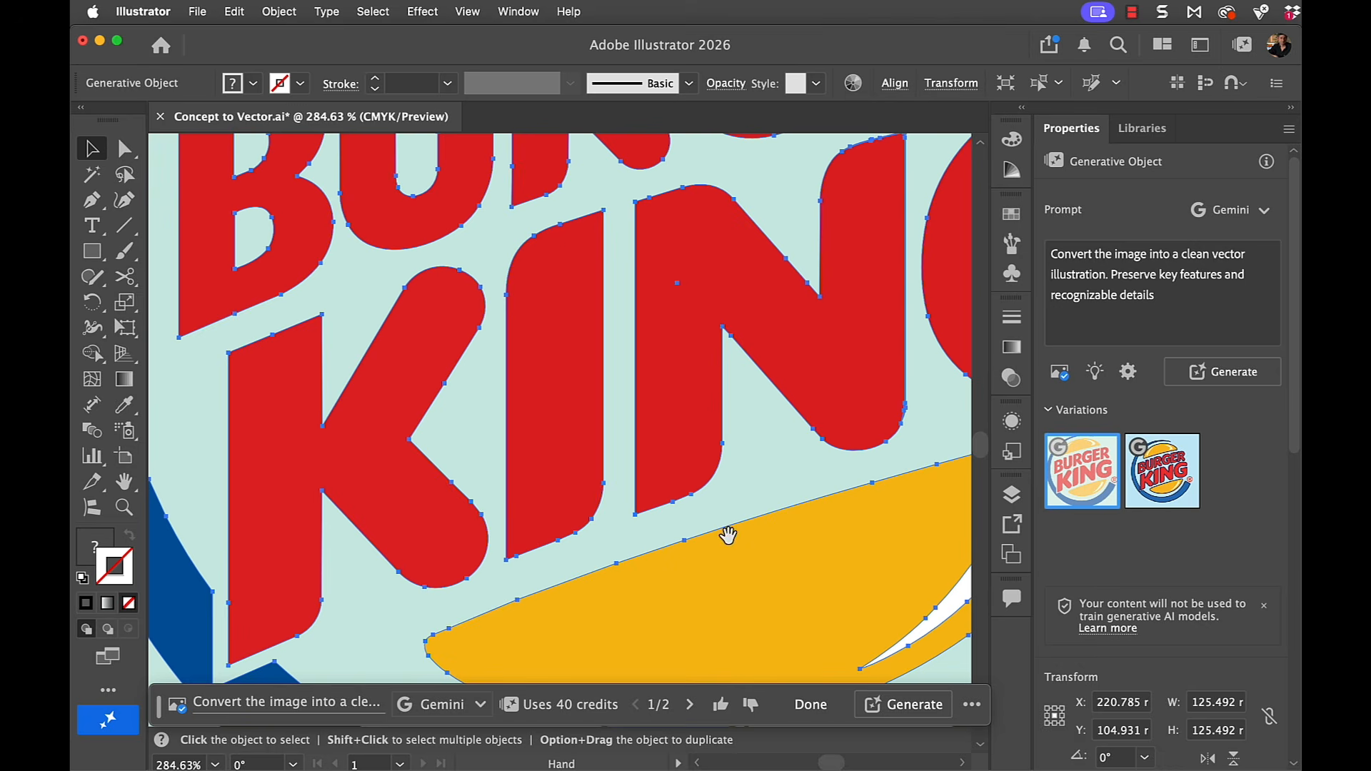
key("space")
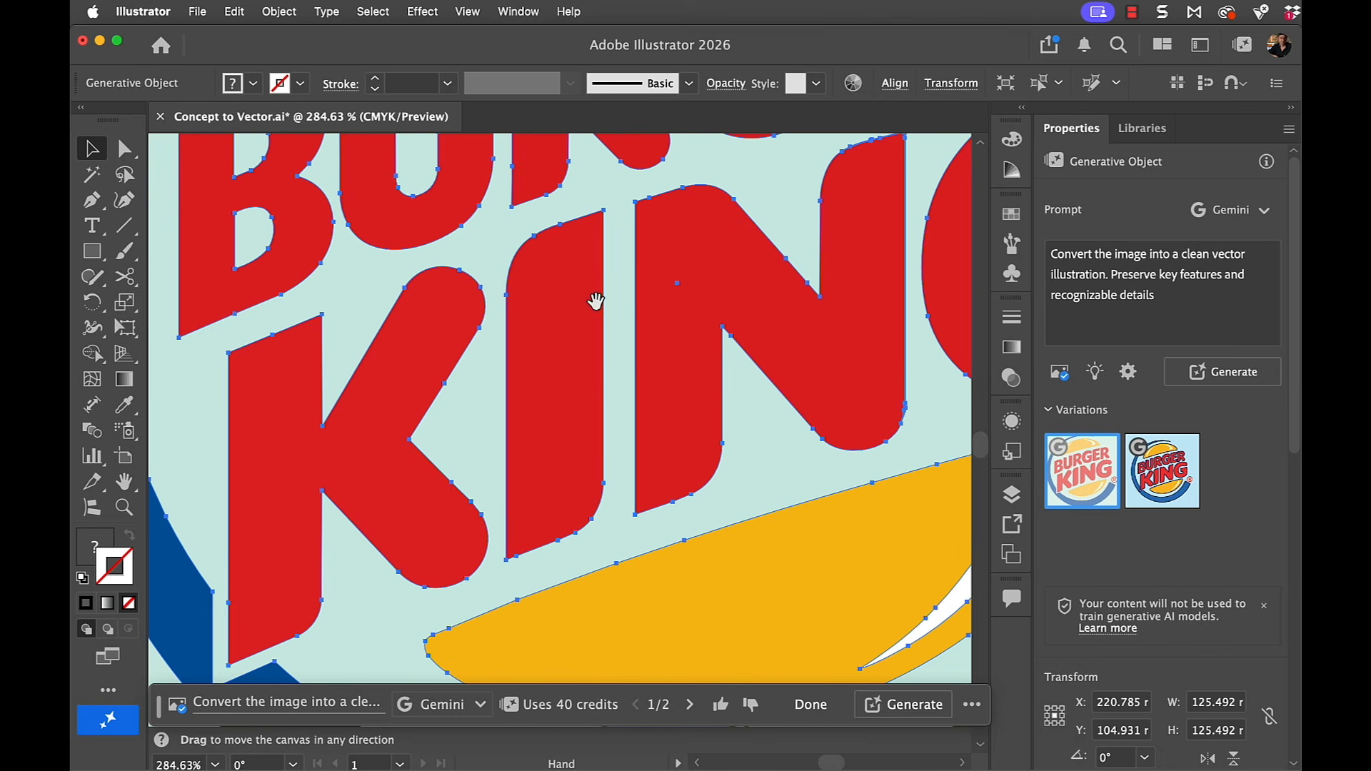
key("super+space")
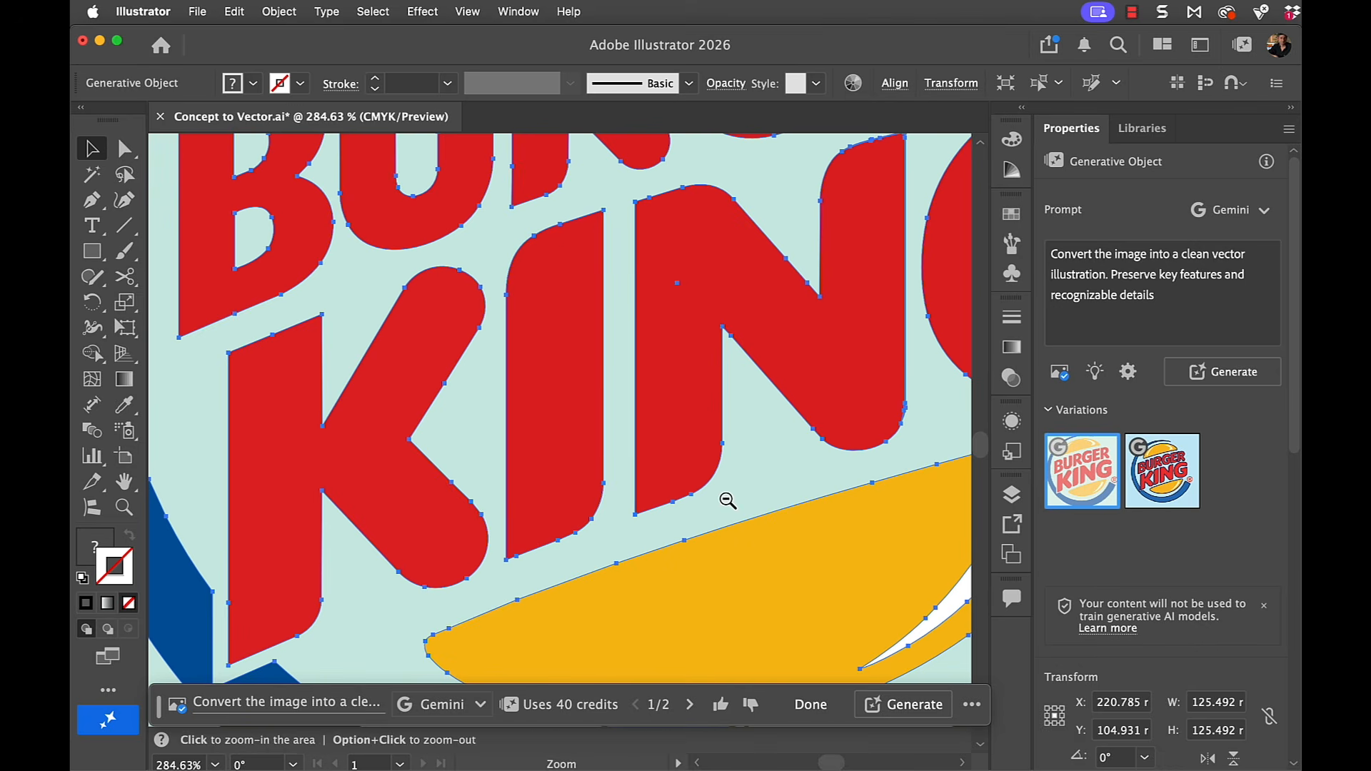
left_click_drag(728, 499, 507, 572)
key("space")
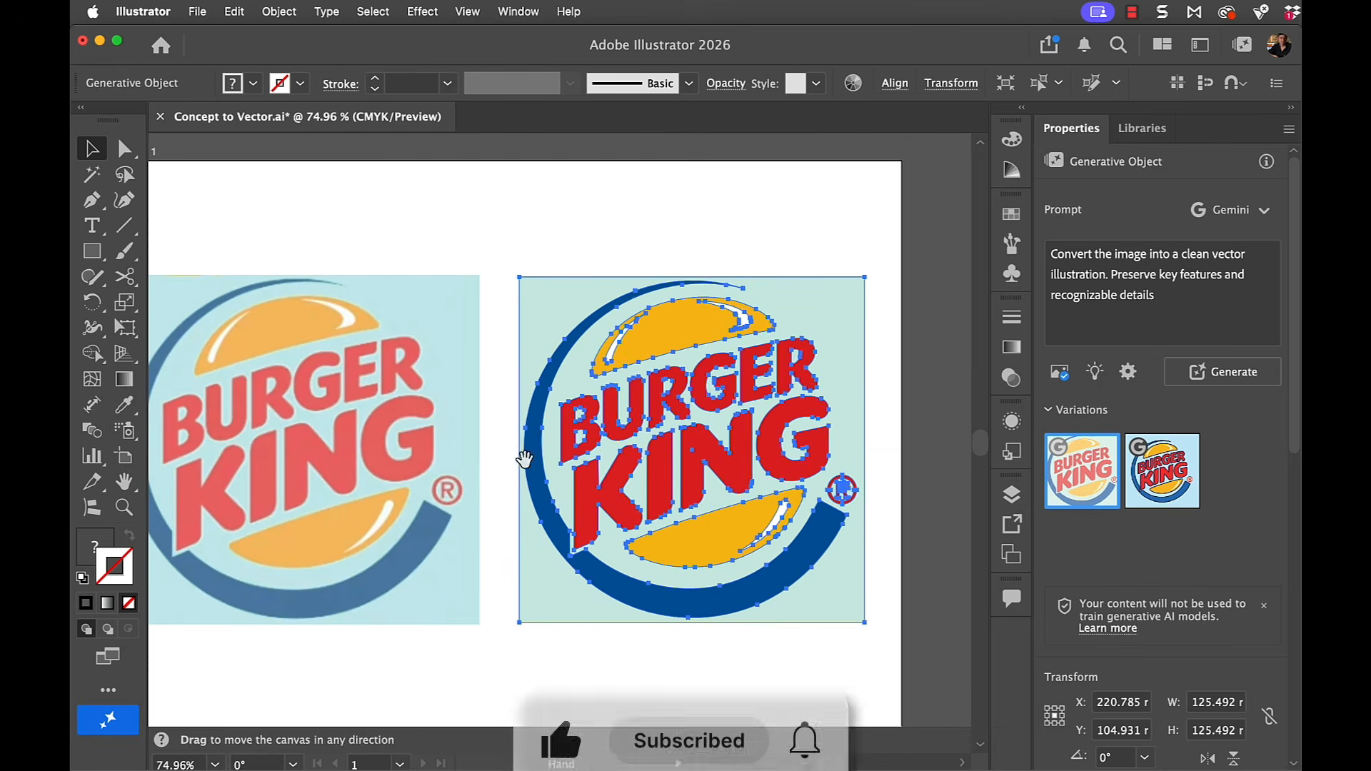
left_click_drag(519, 478, 582, 484)
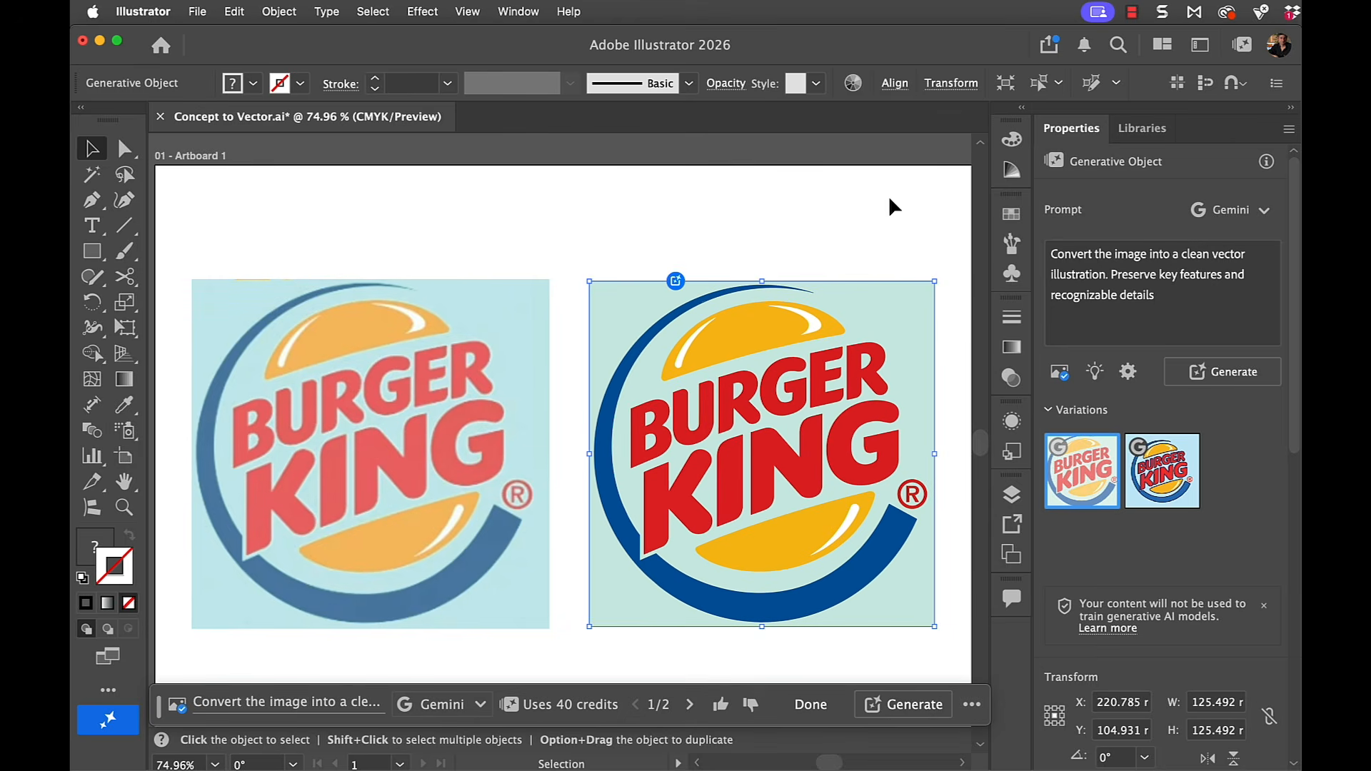
Step: Delete the pale green background rectangle behind the generated vector logo
left_click(872, 208)
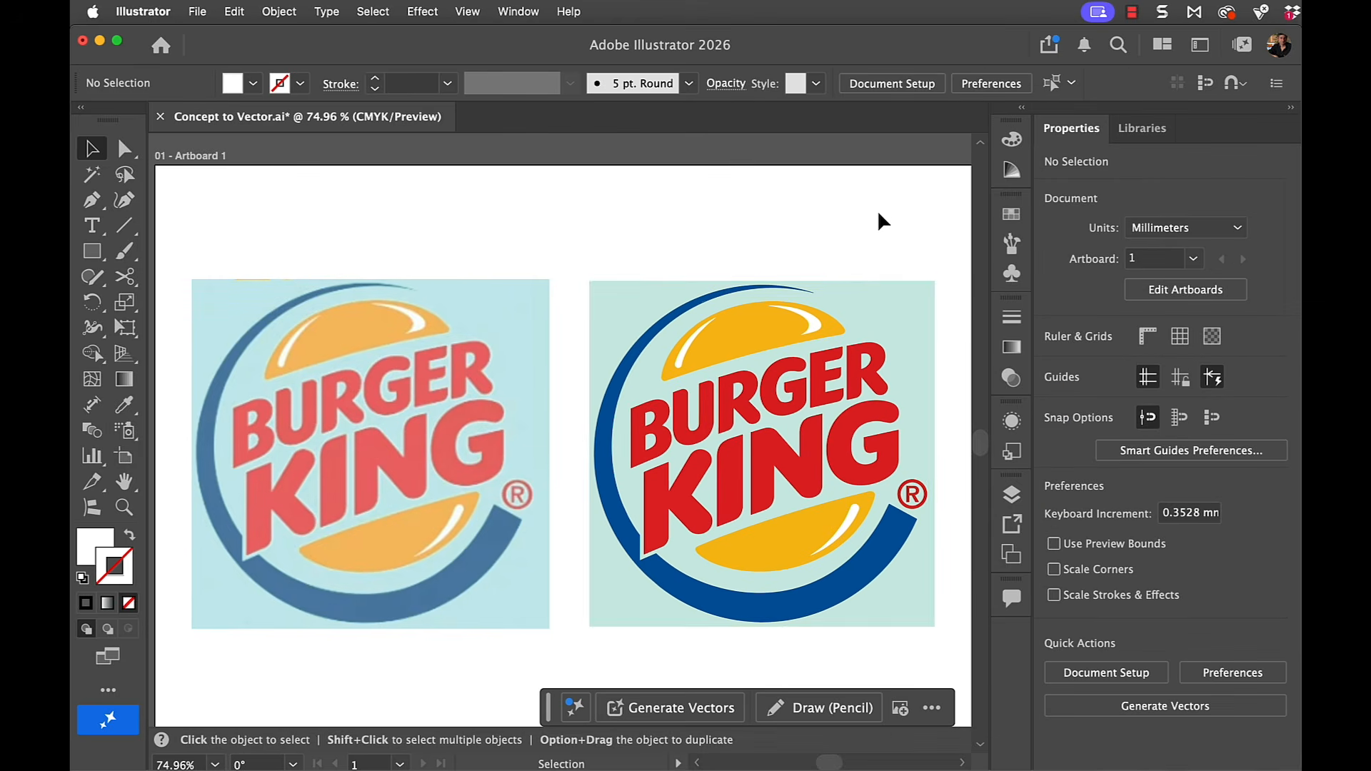
key("a")
left_click(907, 320)
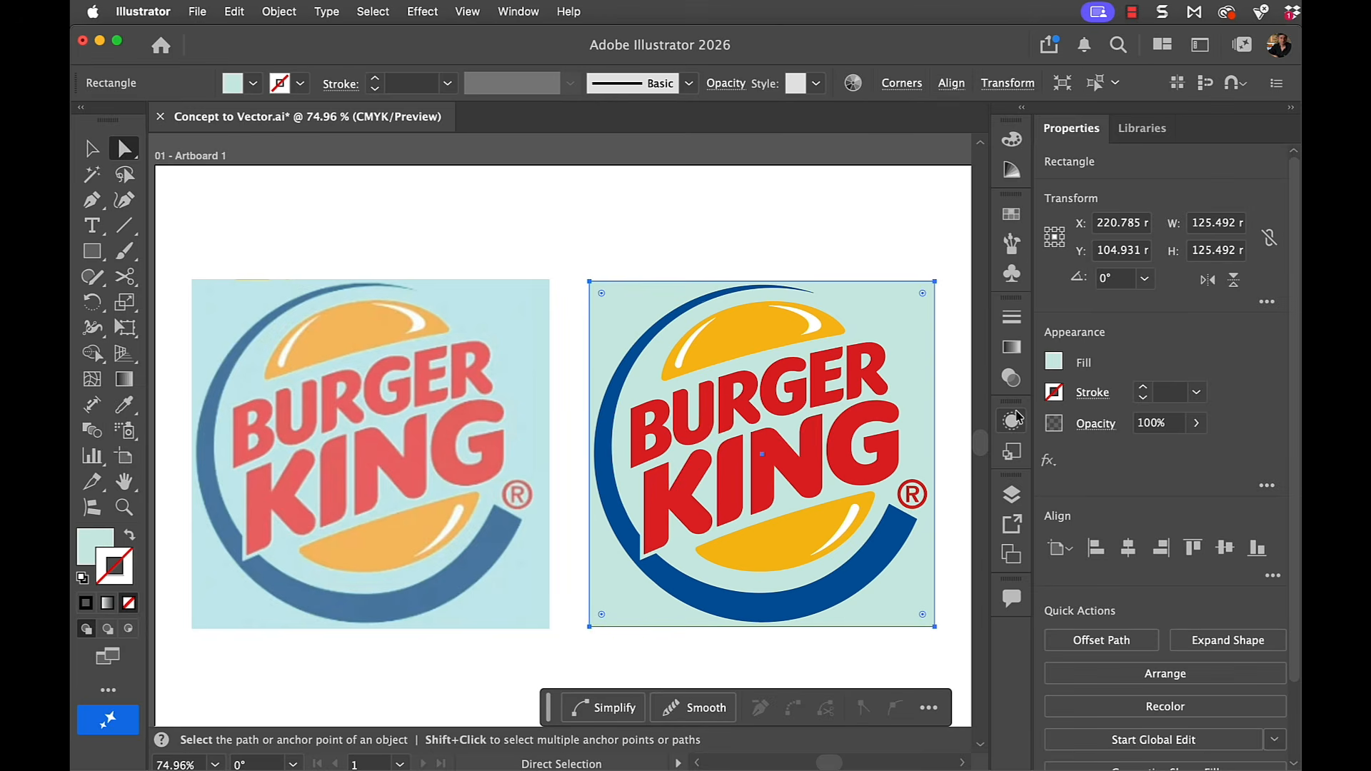
left_click(1013, 420)
key("Delete")
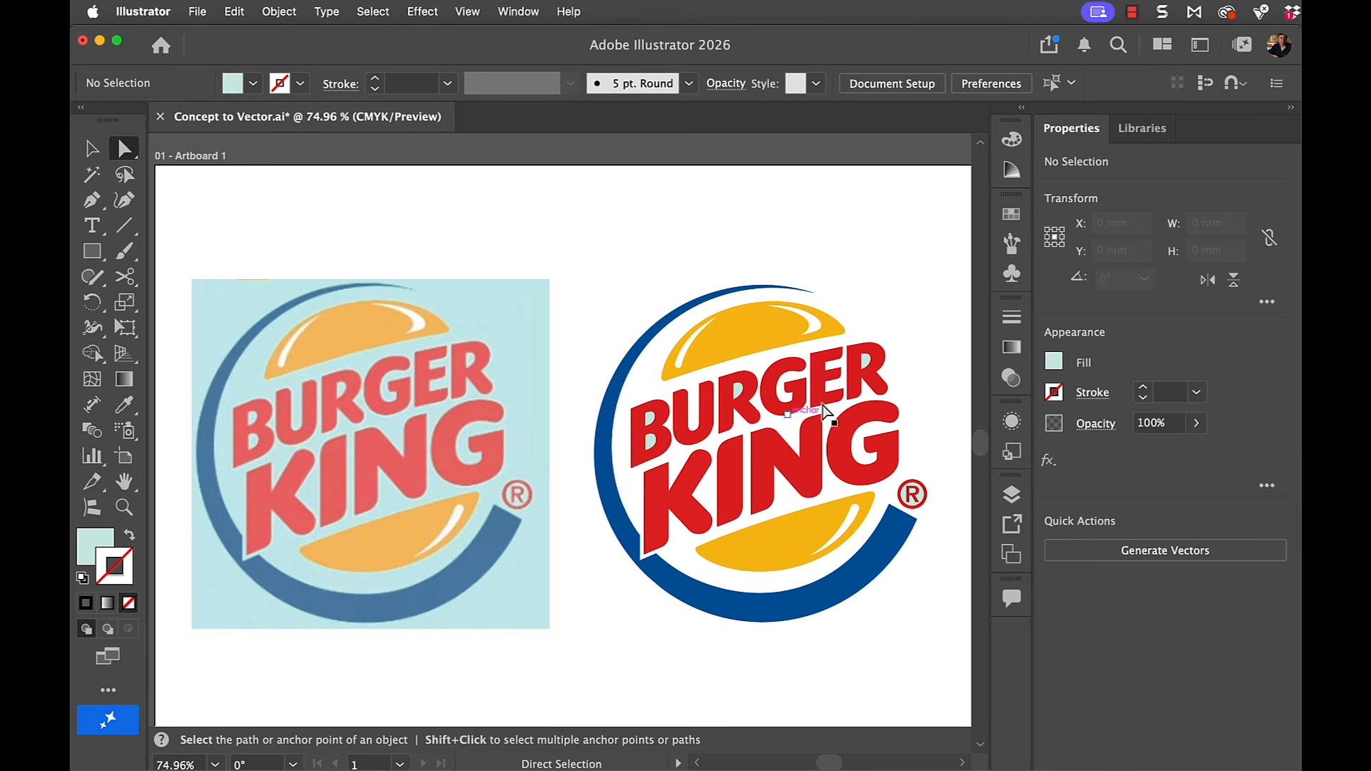
Step: Cut the pale green counter out of the last R in BURGER with Minus Front
key("z")
left_click_drag(792, 422, 977, 443)
left_click_drag(857, 483, 728, 513)
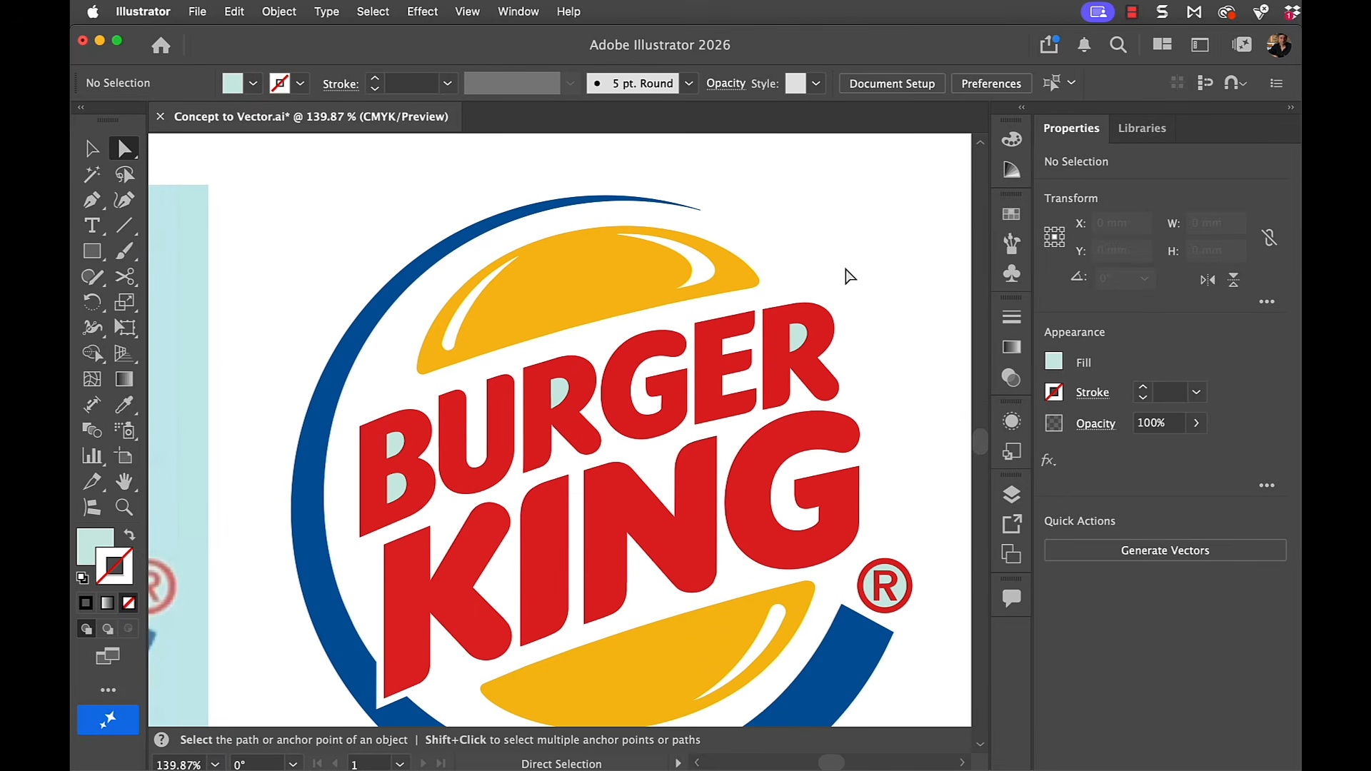
left_click_drag(852, 269, 794, 345)
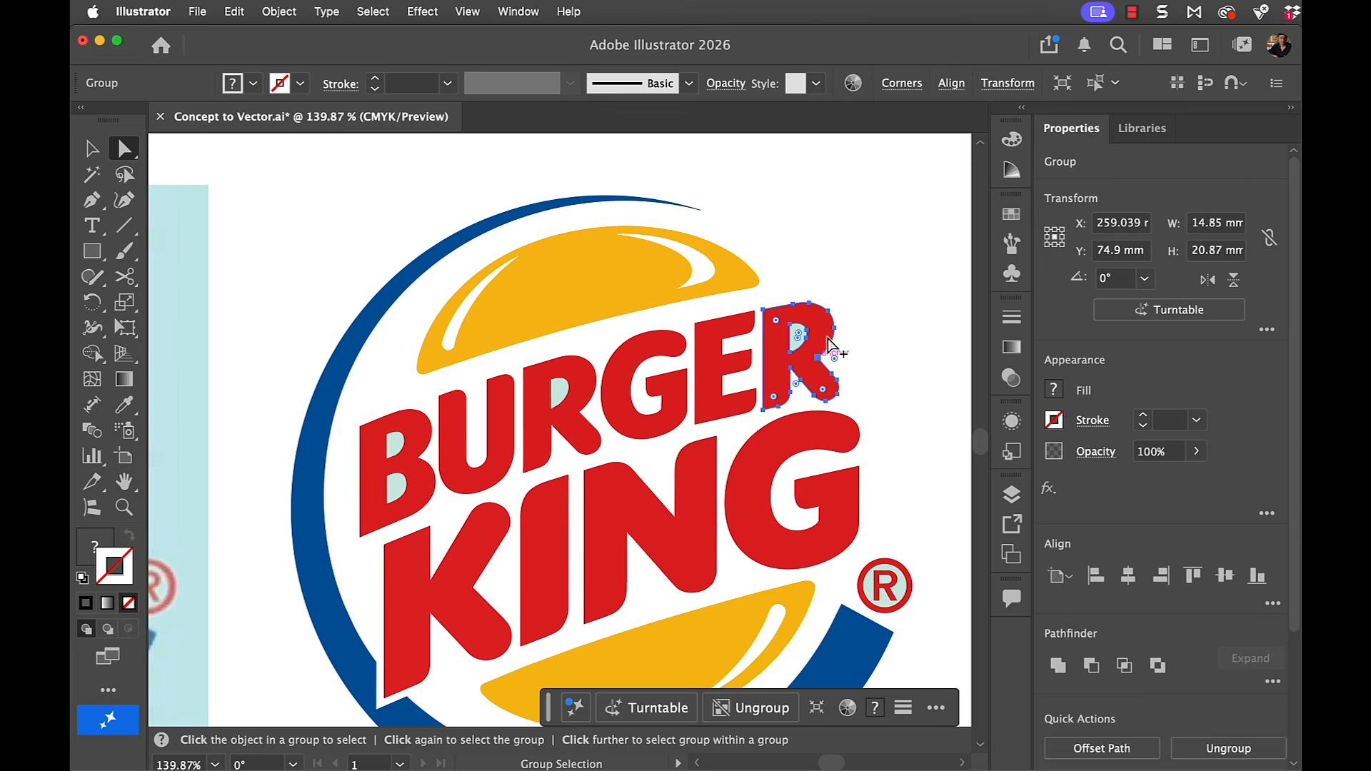
left_click(1090, 669)
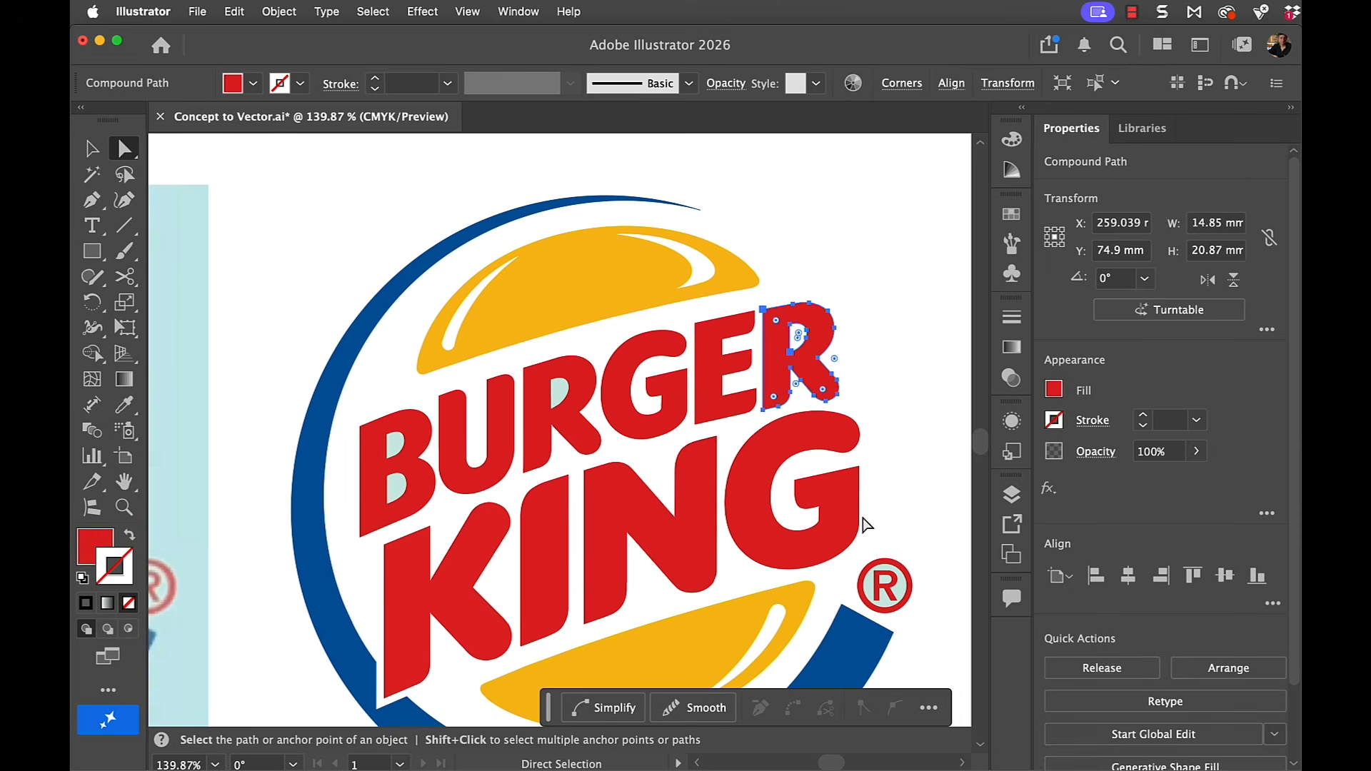
Step: Cut the pale green counter out of the first R and the upper one out of the B in BURGER with Minus Front
left_click_drag(587, 341, 558, 400)
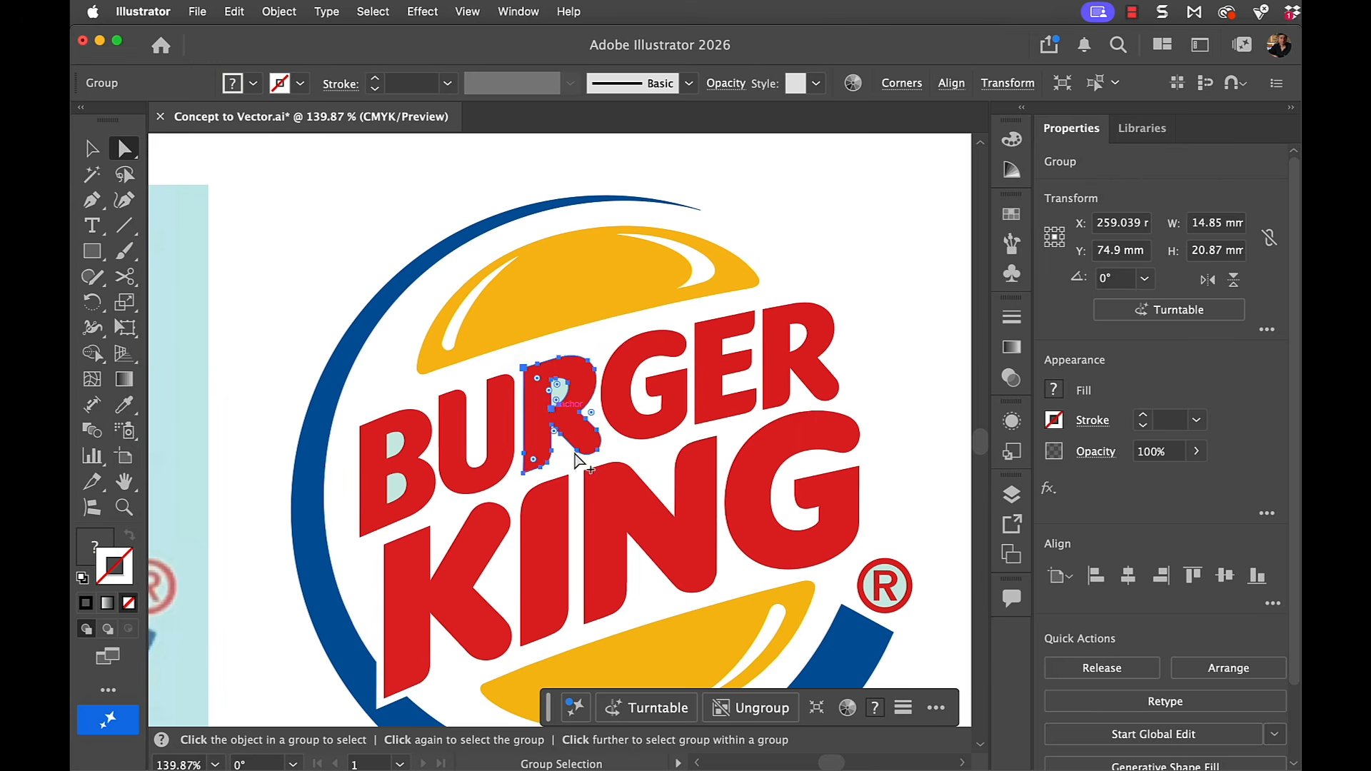
left_click(1093, 668)
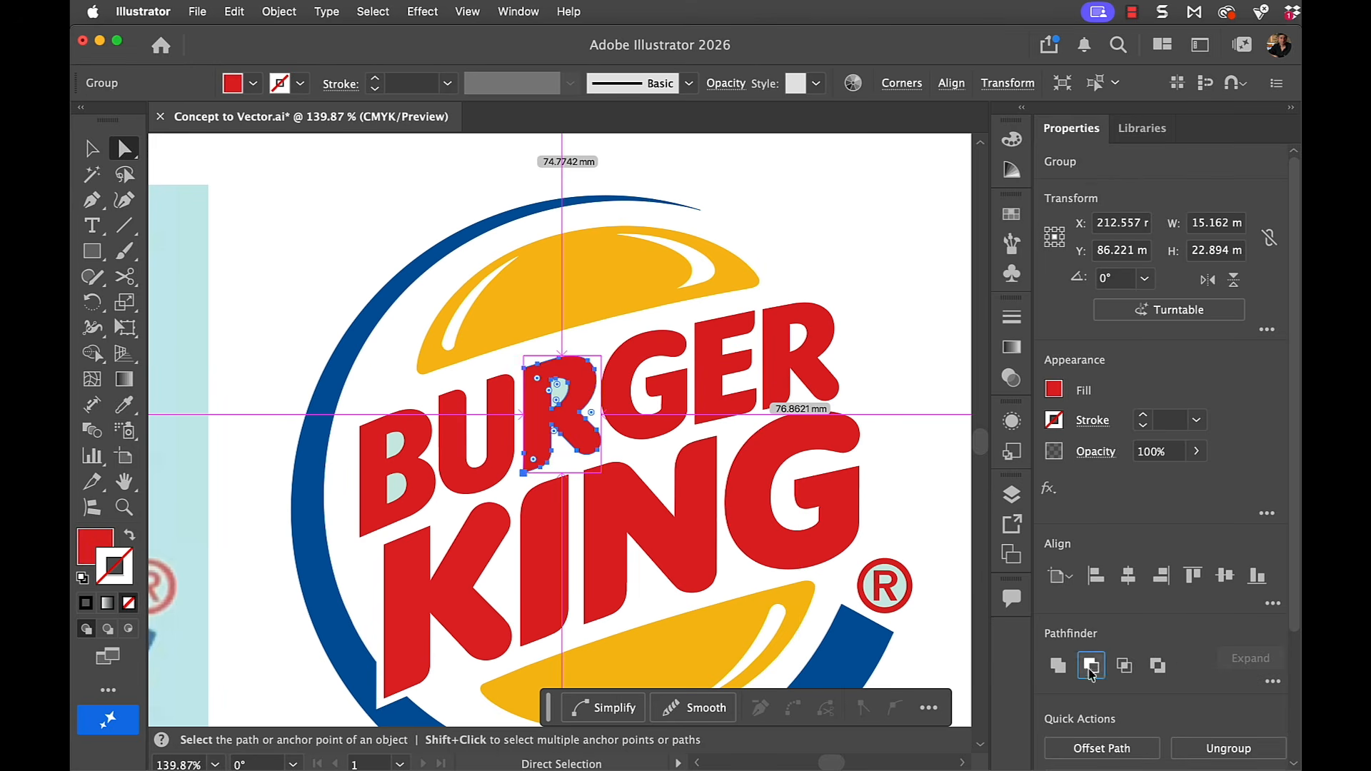
left_click_drag(391, 393, 405, 444)
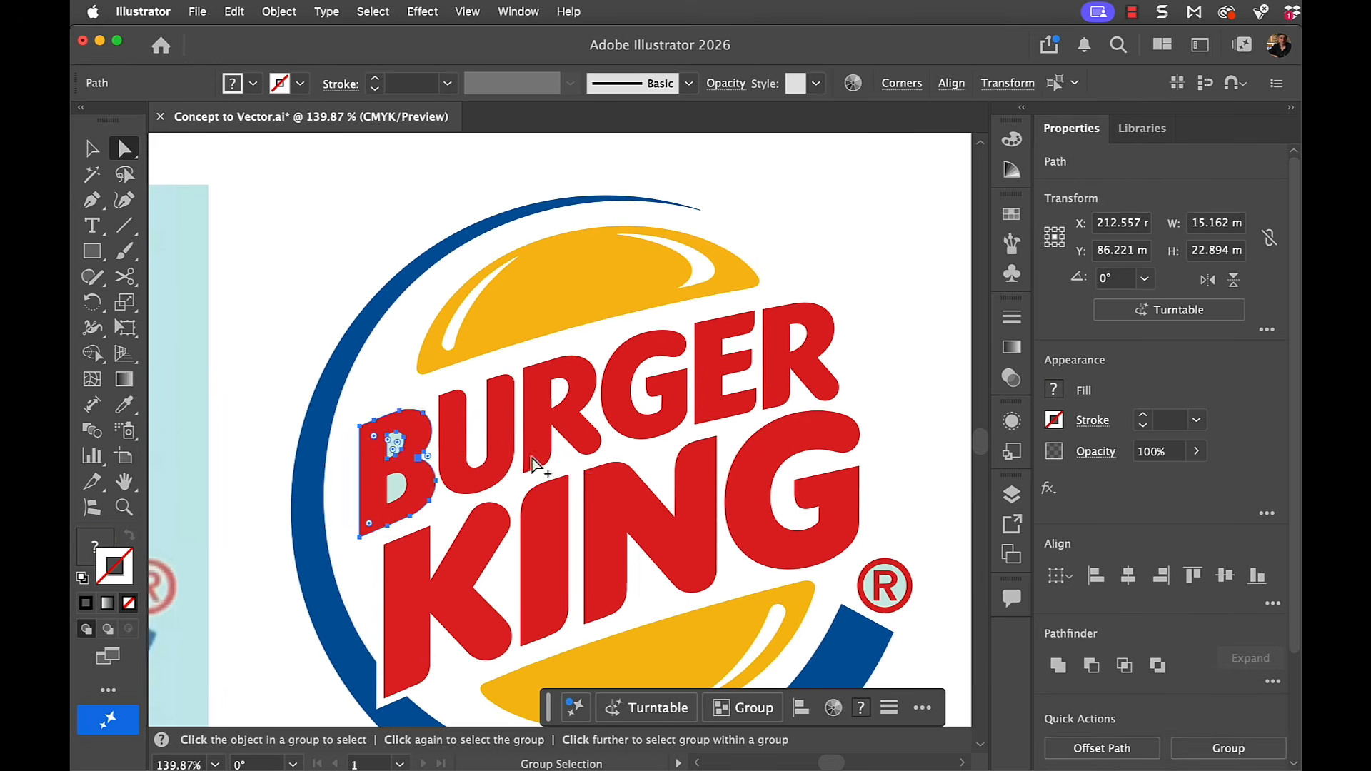
left_click(1092, 668)
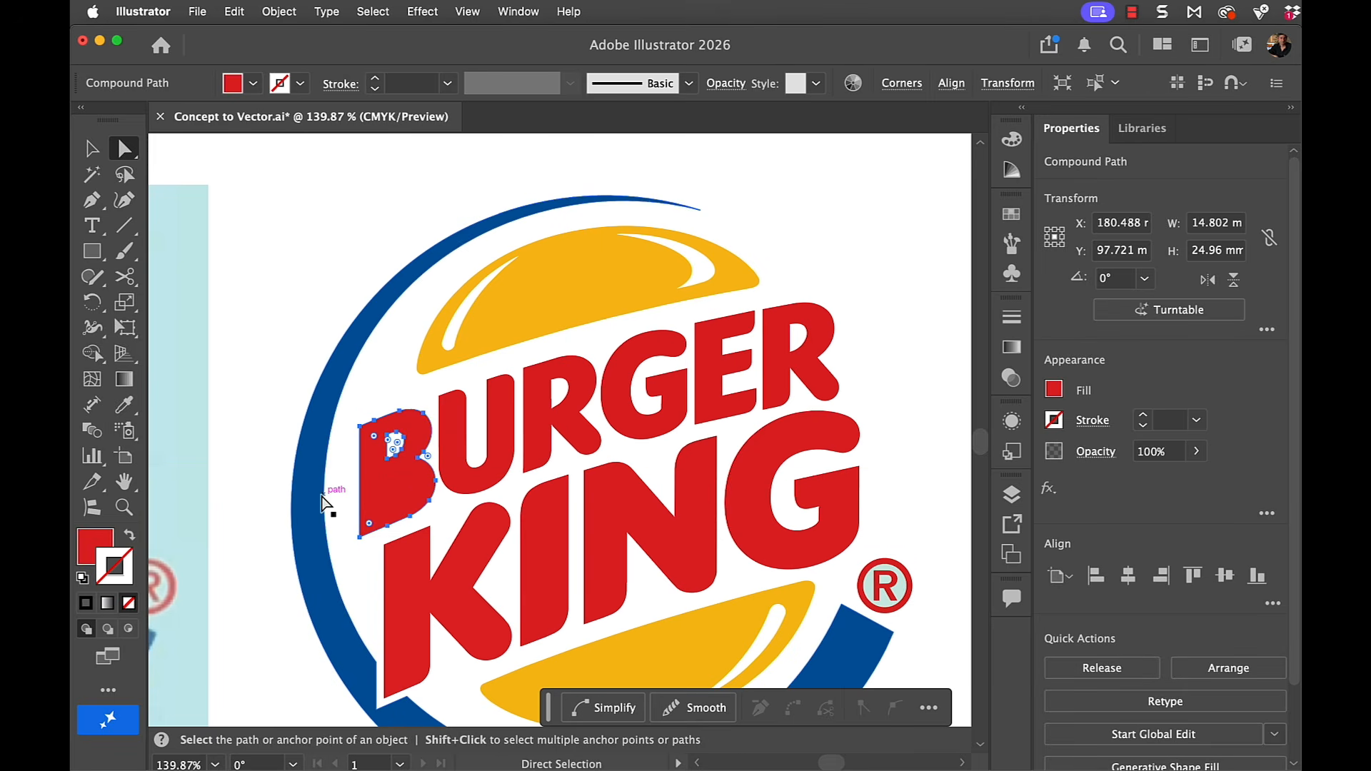
Step: Arrange the B of BURGER behind its lower counter shape and cut that counter out with Minus Front
key("super")
left_click(272, 12)
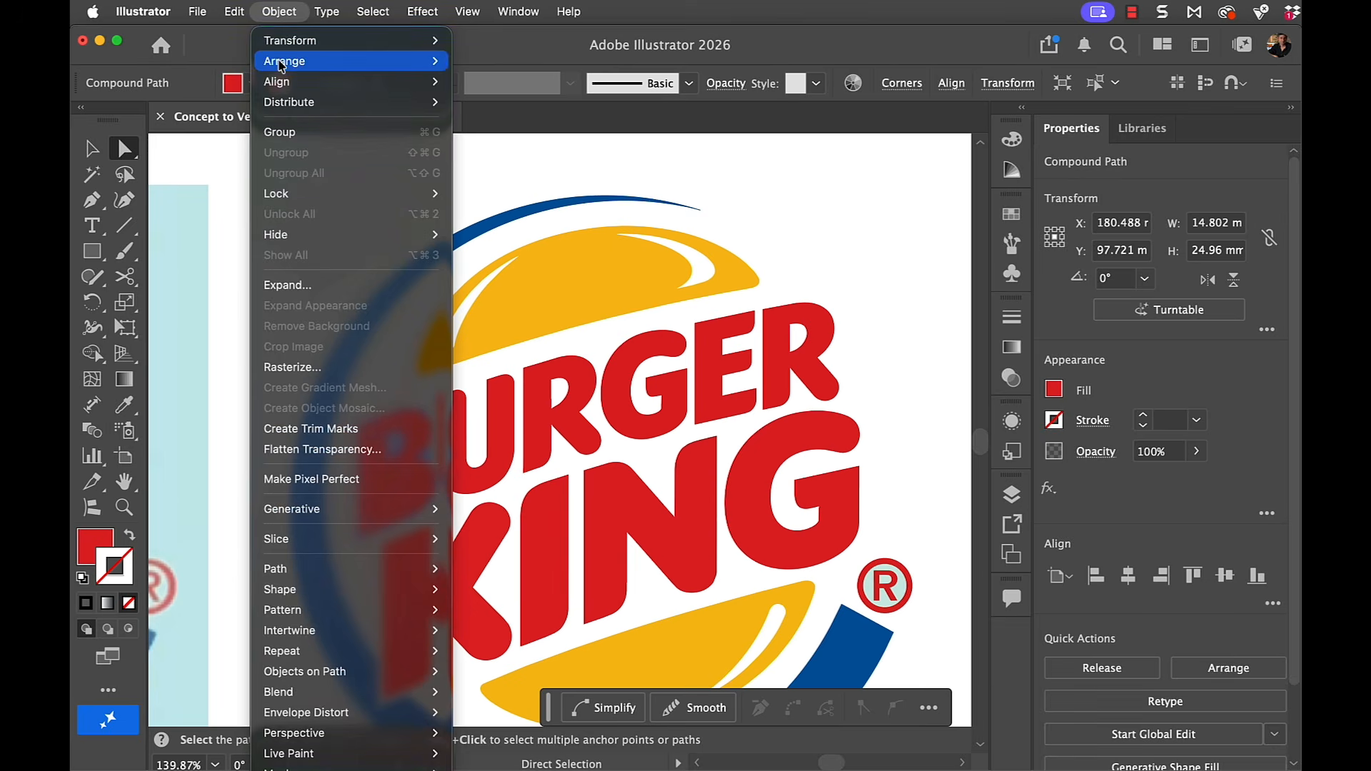
mouse_move(436, 61)
left_click(500, 123)
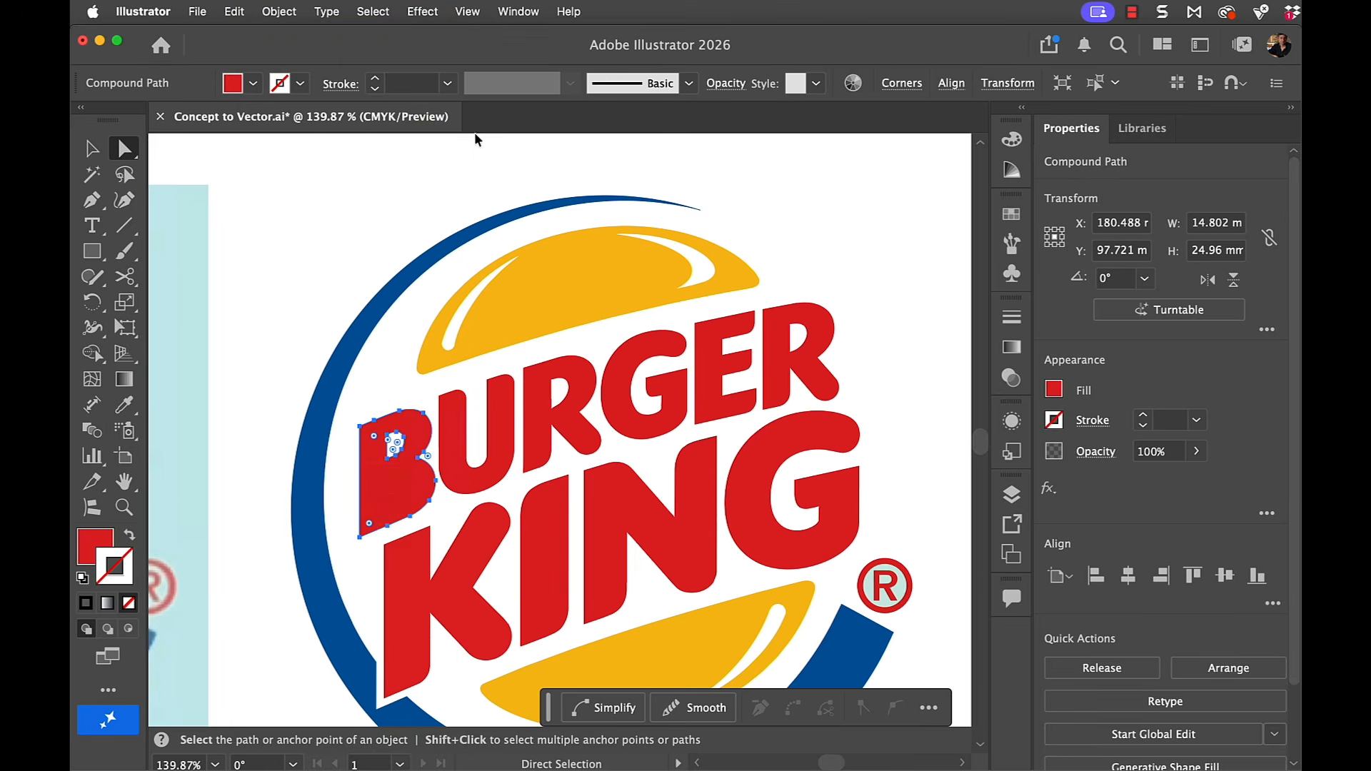
left_click_drag(345, 454, 424, 505)
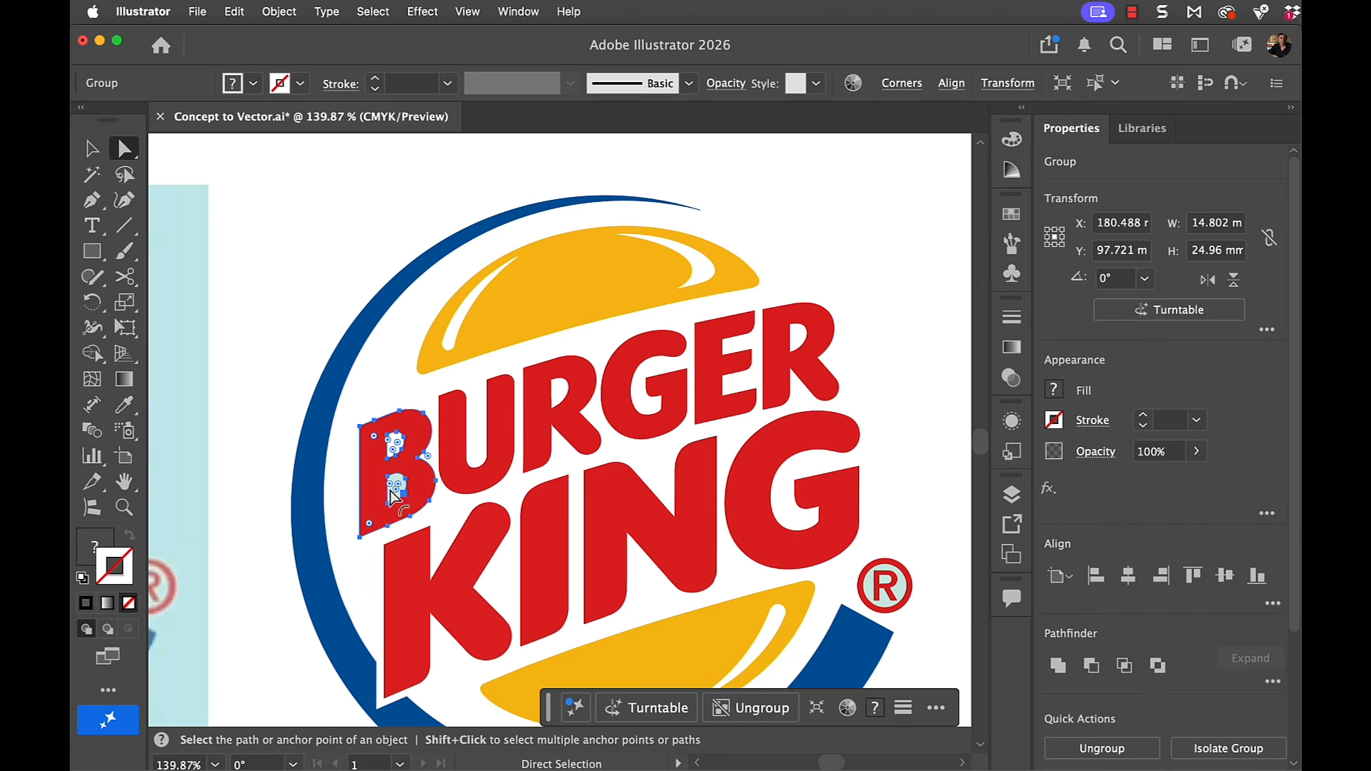
left_click(1091, 667)
left_click(926, 529)
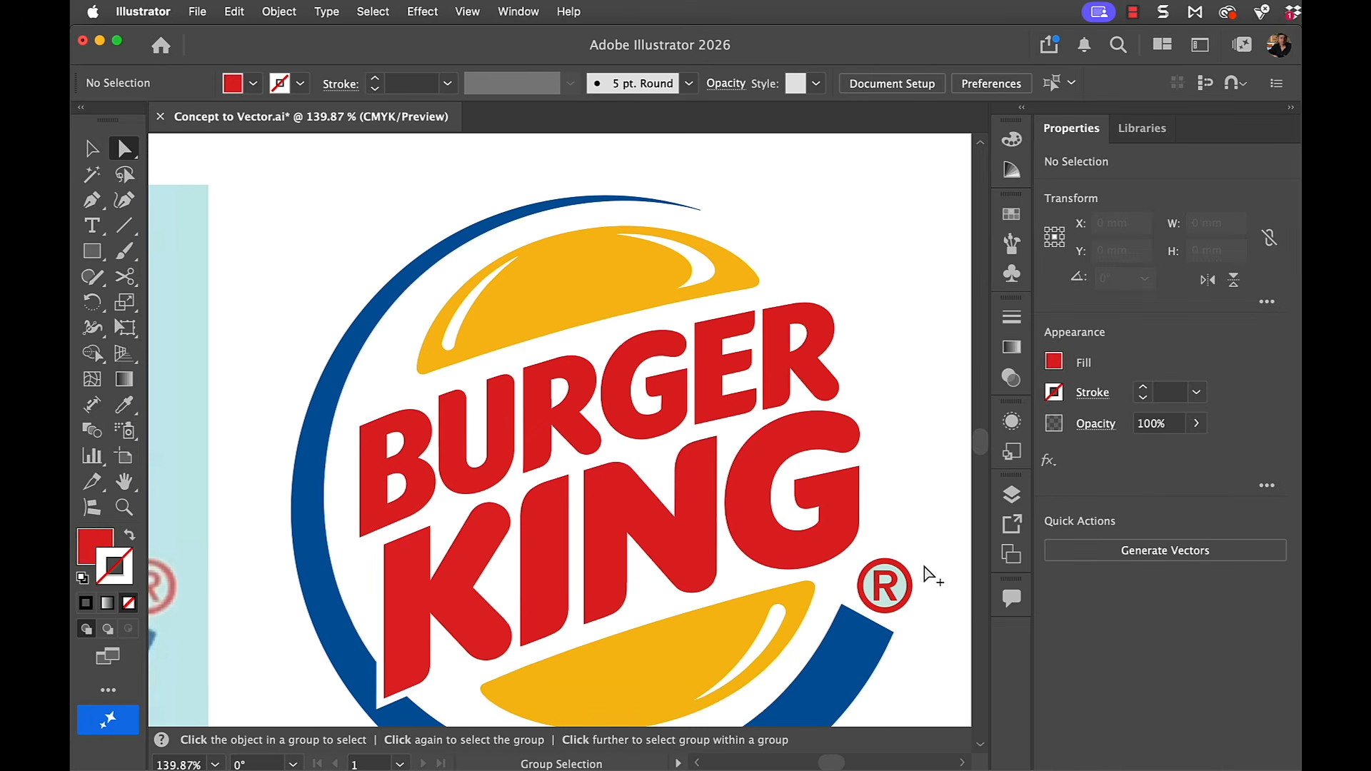
Step: Cut the pale green fills out of the registered-trademark symbol's ring and its small R with Minus Front
left_click(905, 599, "alt")
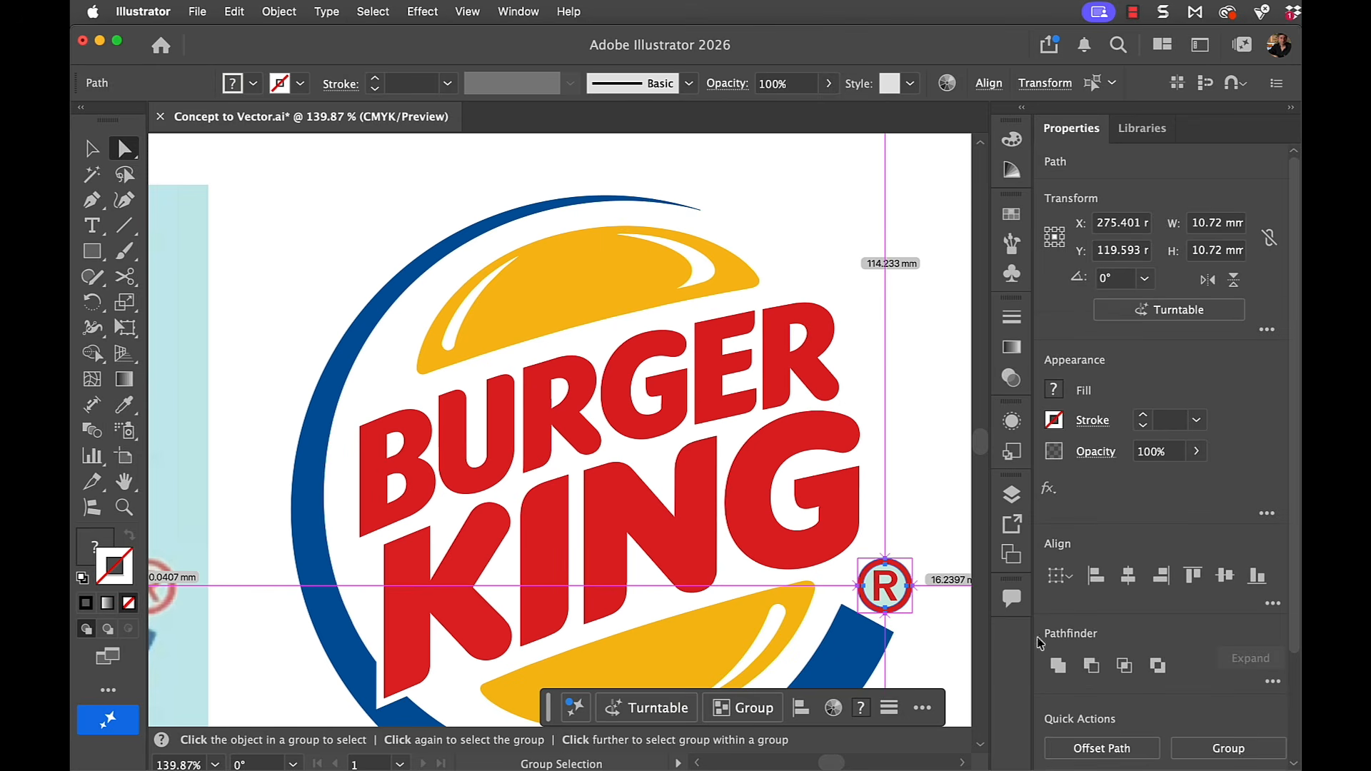
left_click(1091, 670)
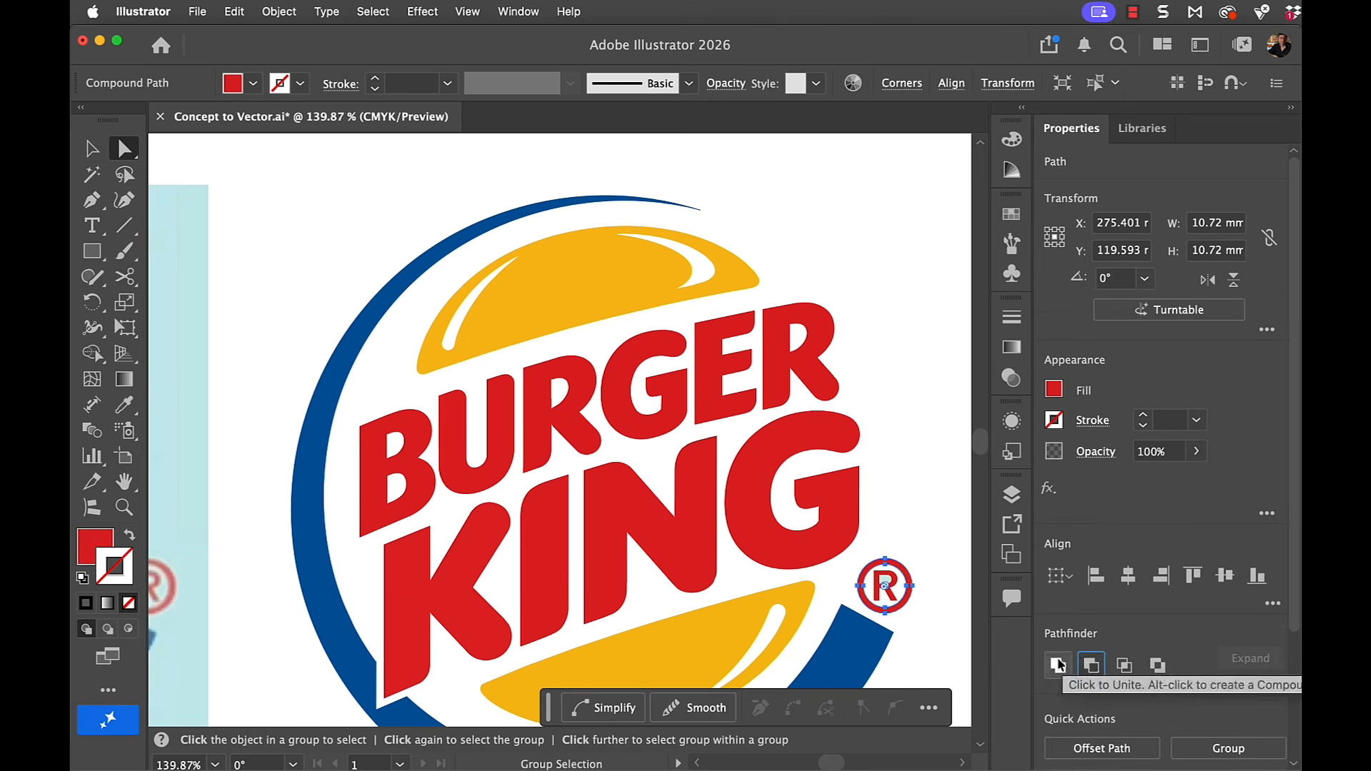
left_click(887, 598)
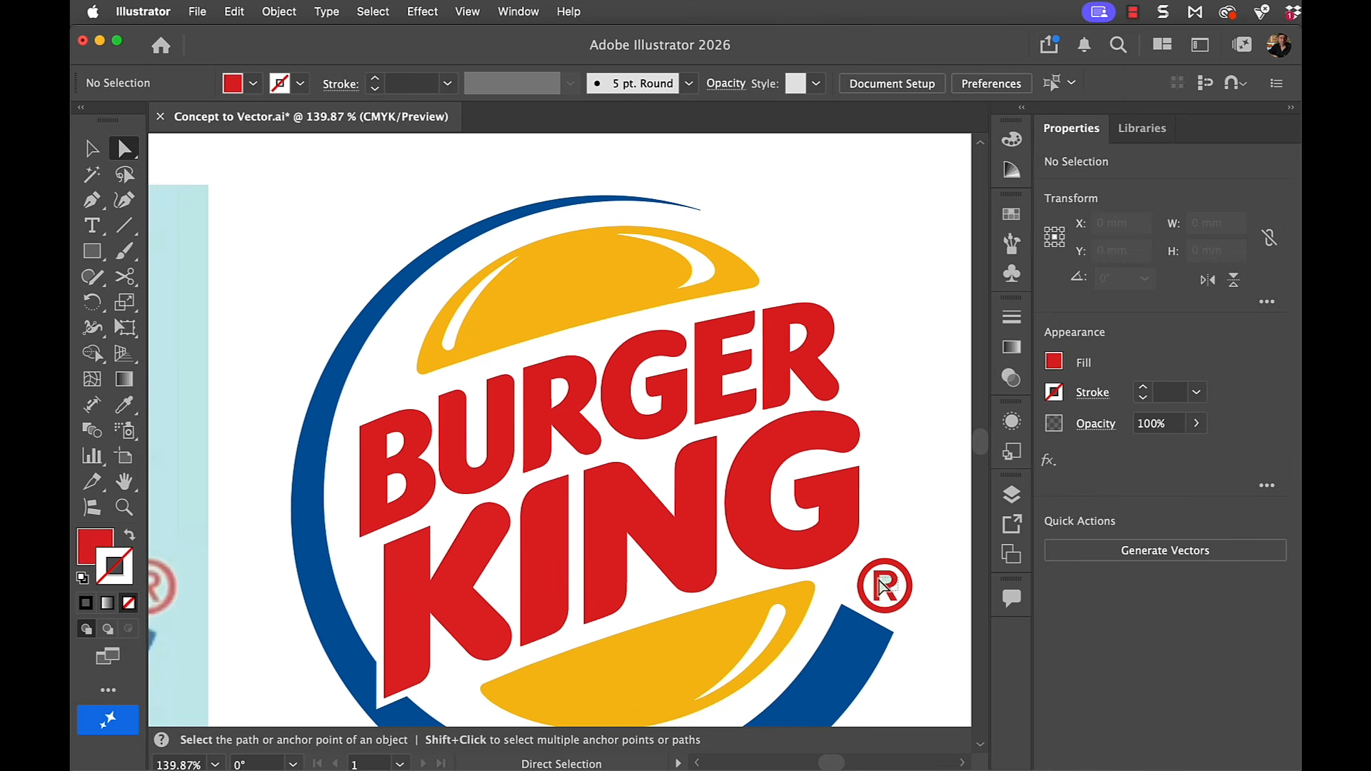
left_click(882, 587)
left_click(1093, 672)
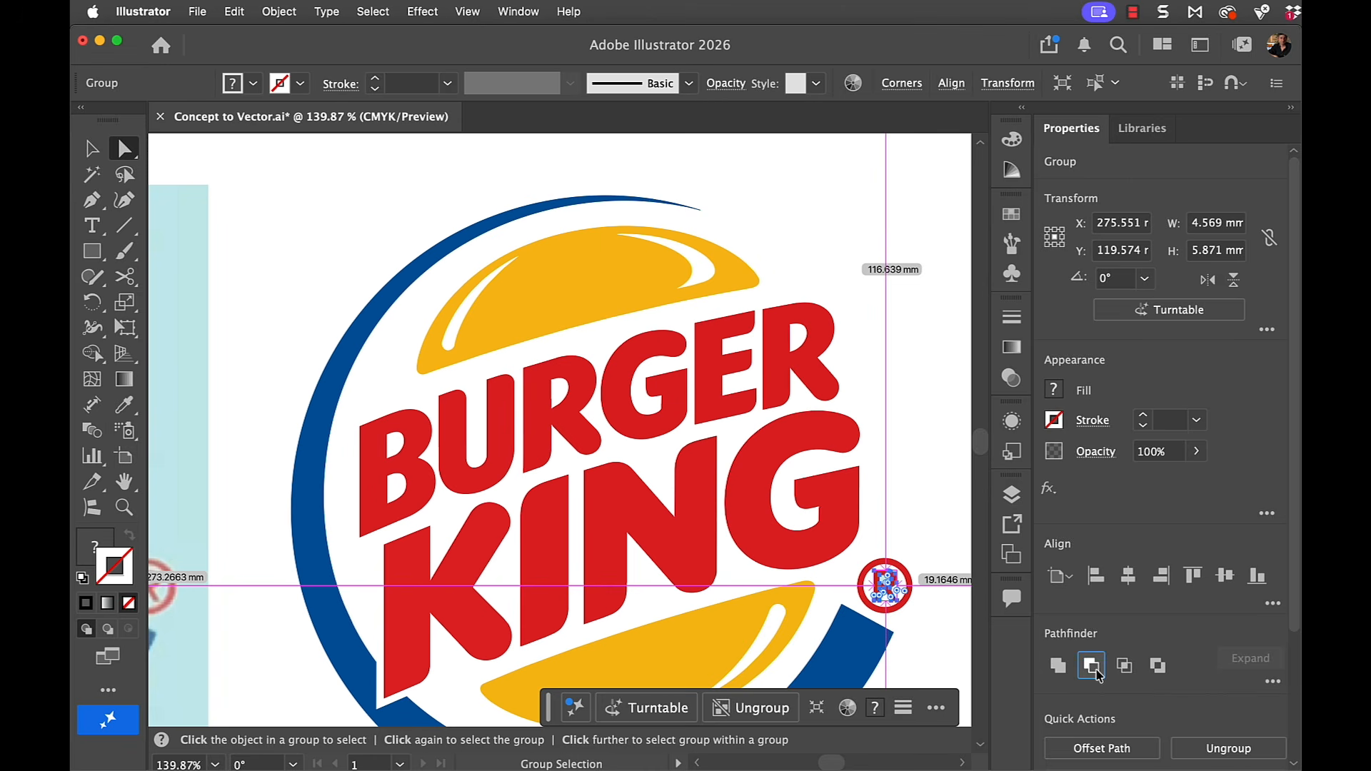
left_click(939, 522)
key("super+alt+space")
left_click_drag(809, 526, 763, 533)
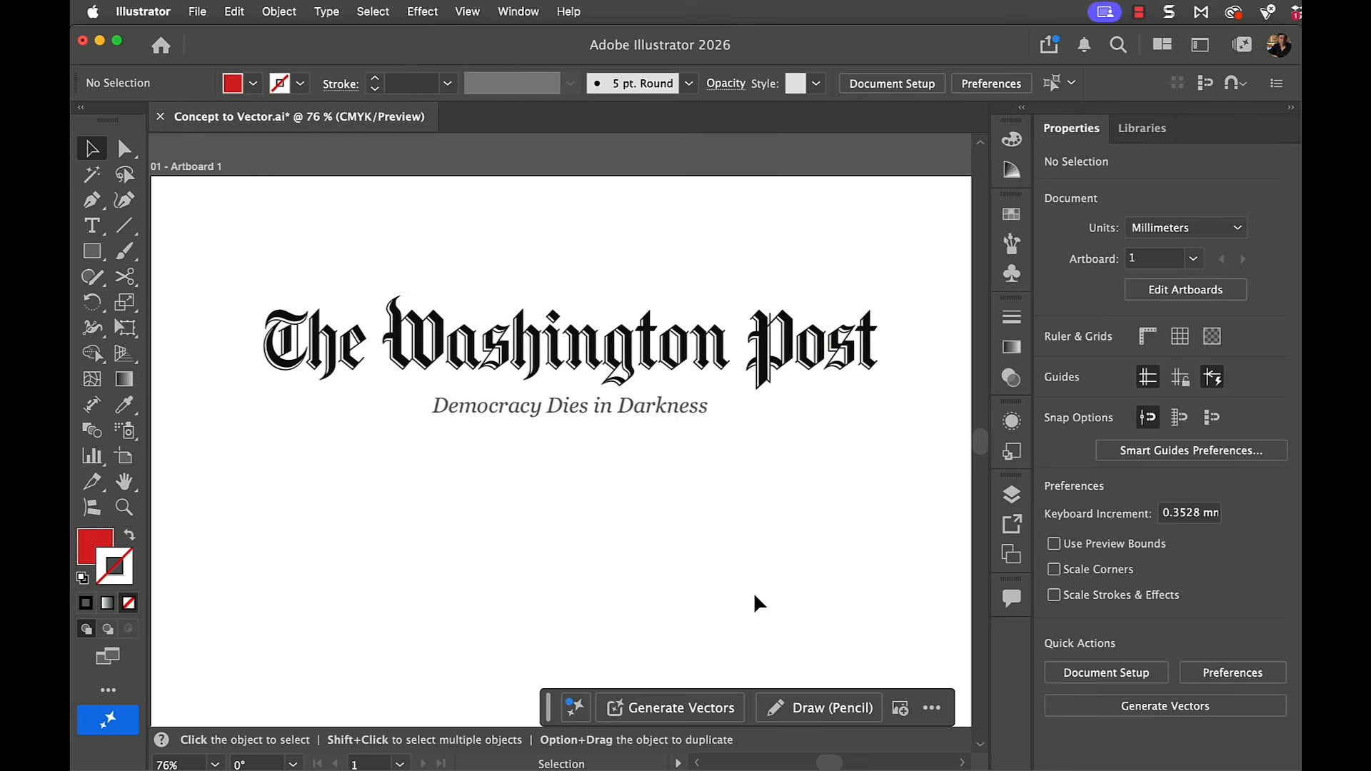
Step: Switch the generated Washington Post logo to its first variation
key("a")
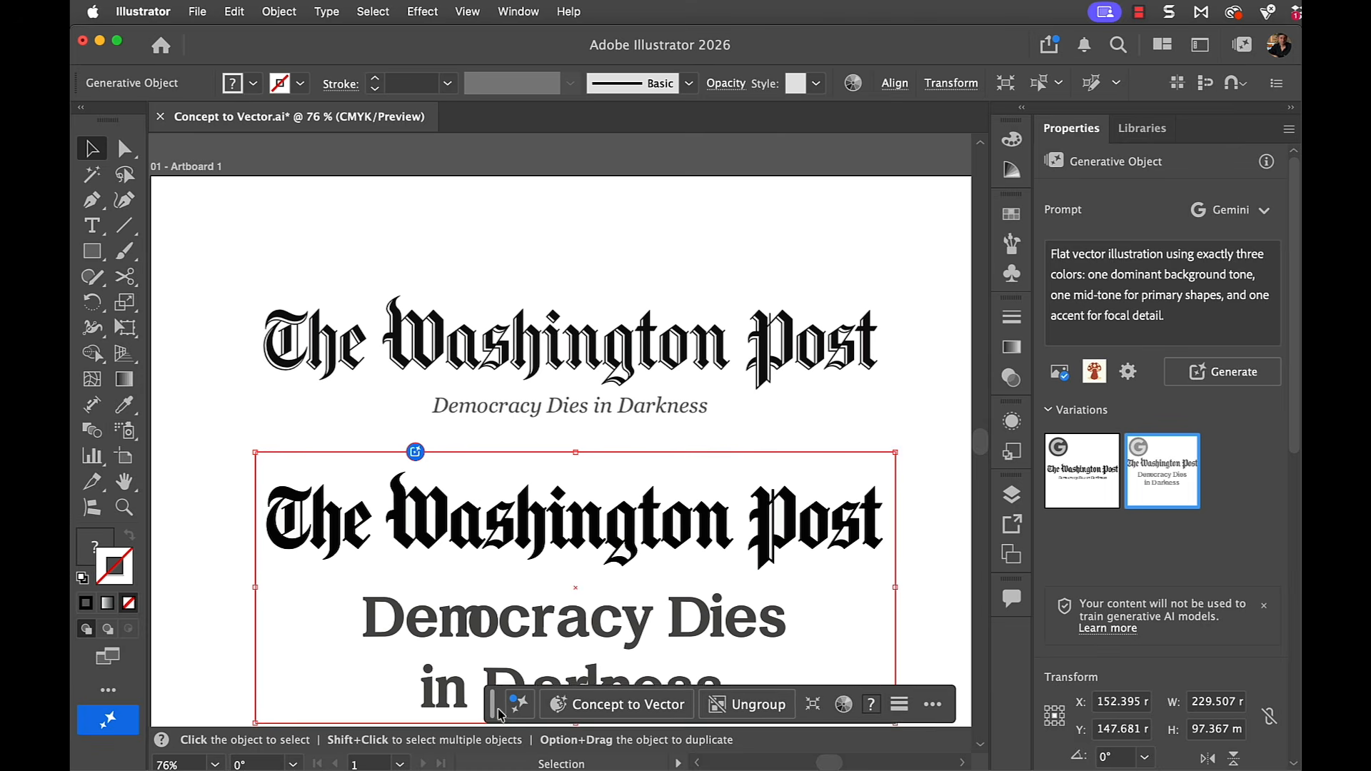
key("space")
left_click_drag(919, 603, 924, 530)
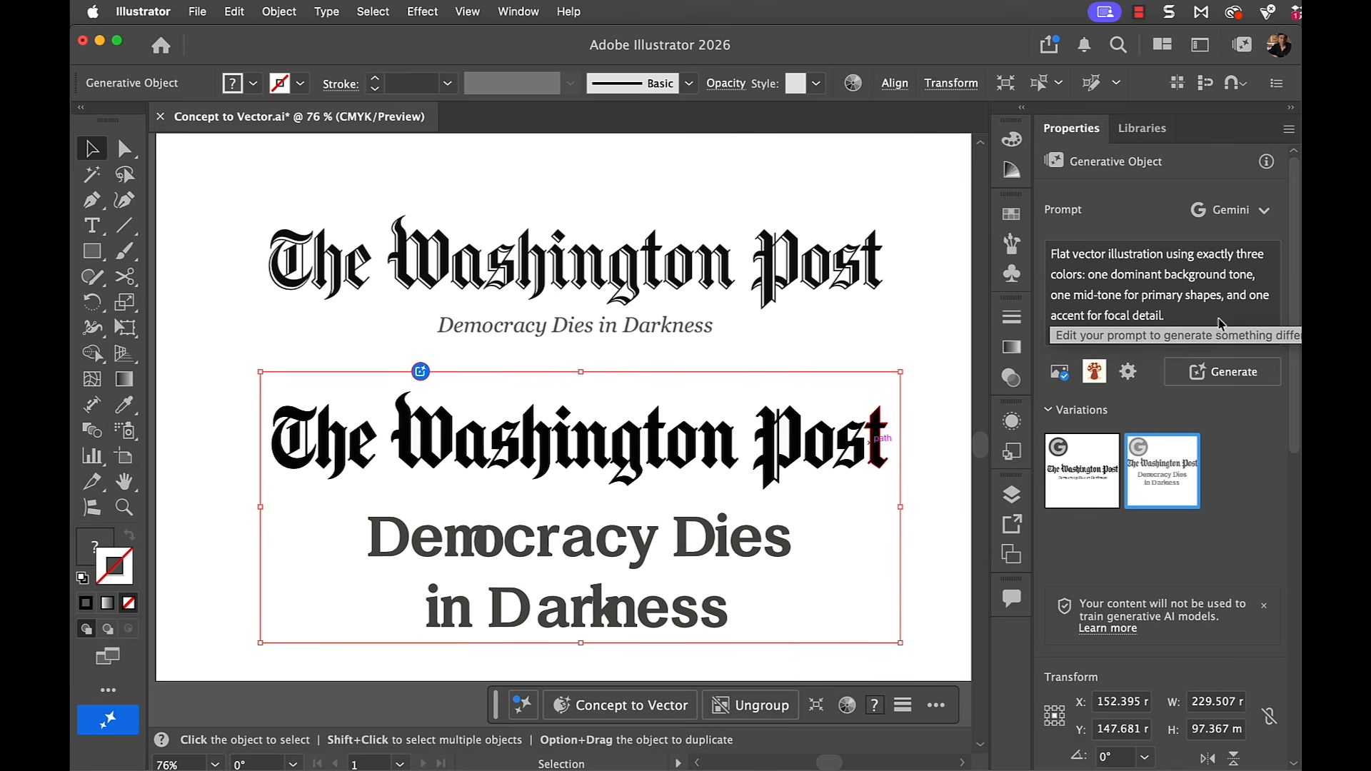
left_click(1082, 489)
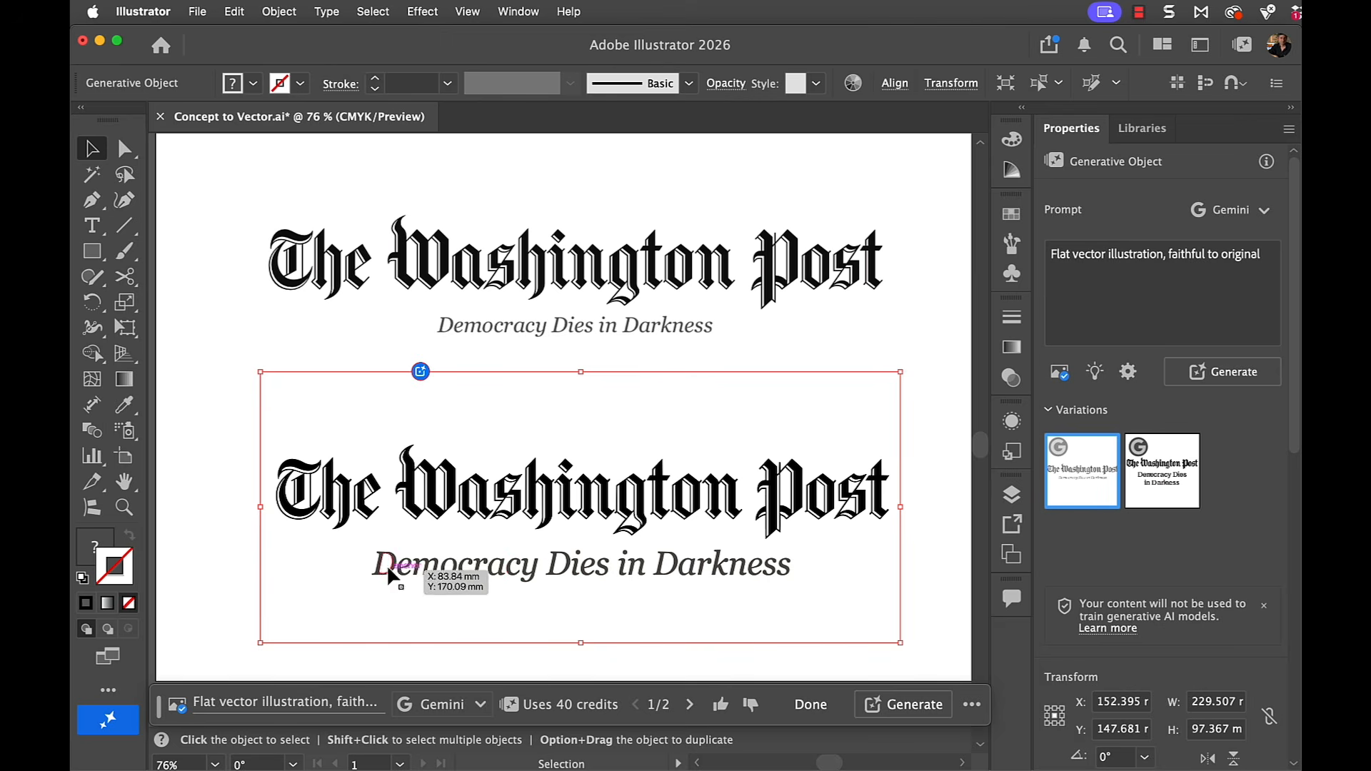
Step: Examine the letter shapes and anchor points of the generated Washington Post wordmark and tagline up close
key("super+space")
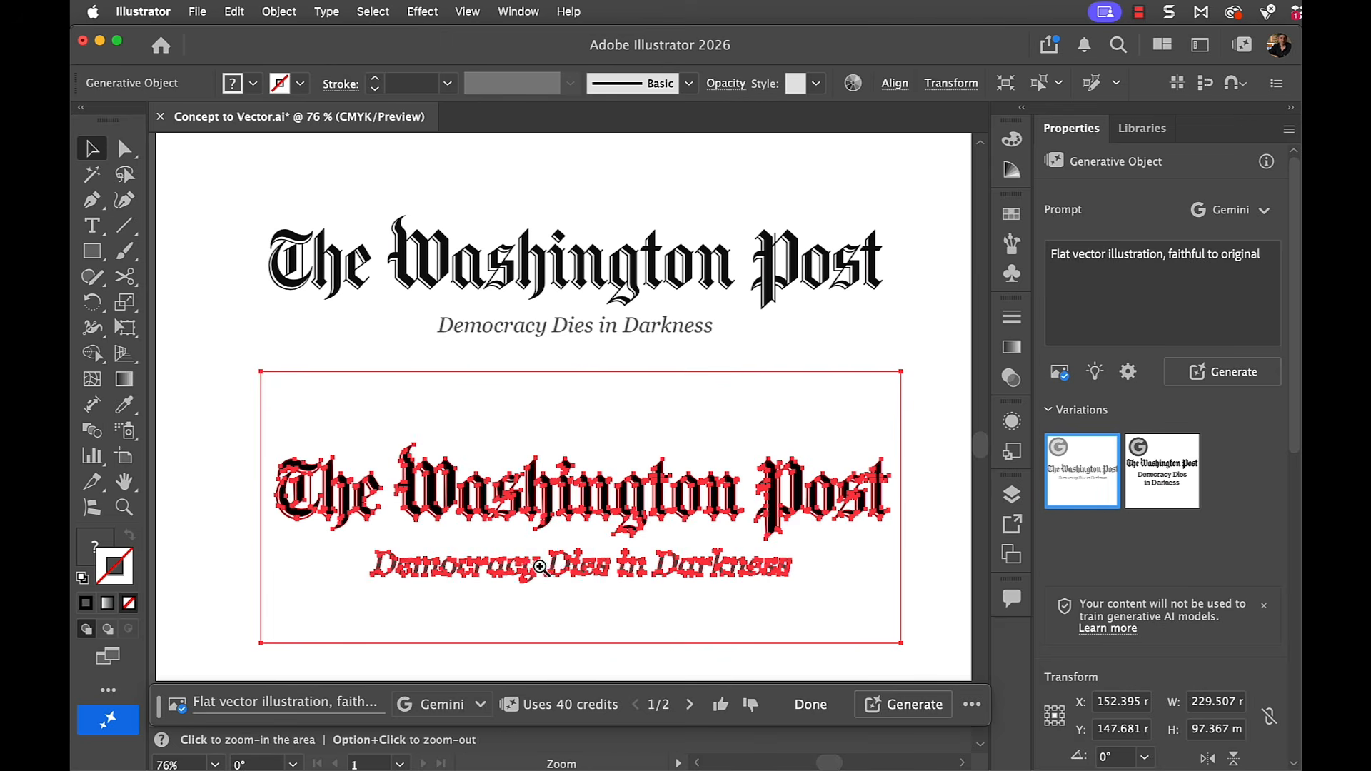
left_click_drag(530, 567, 961, 667)
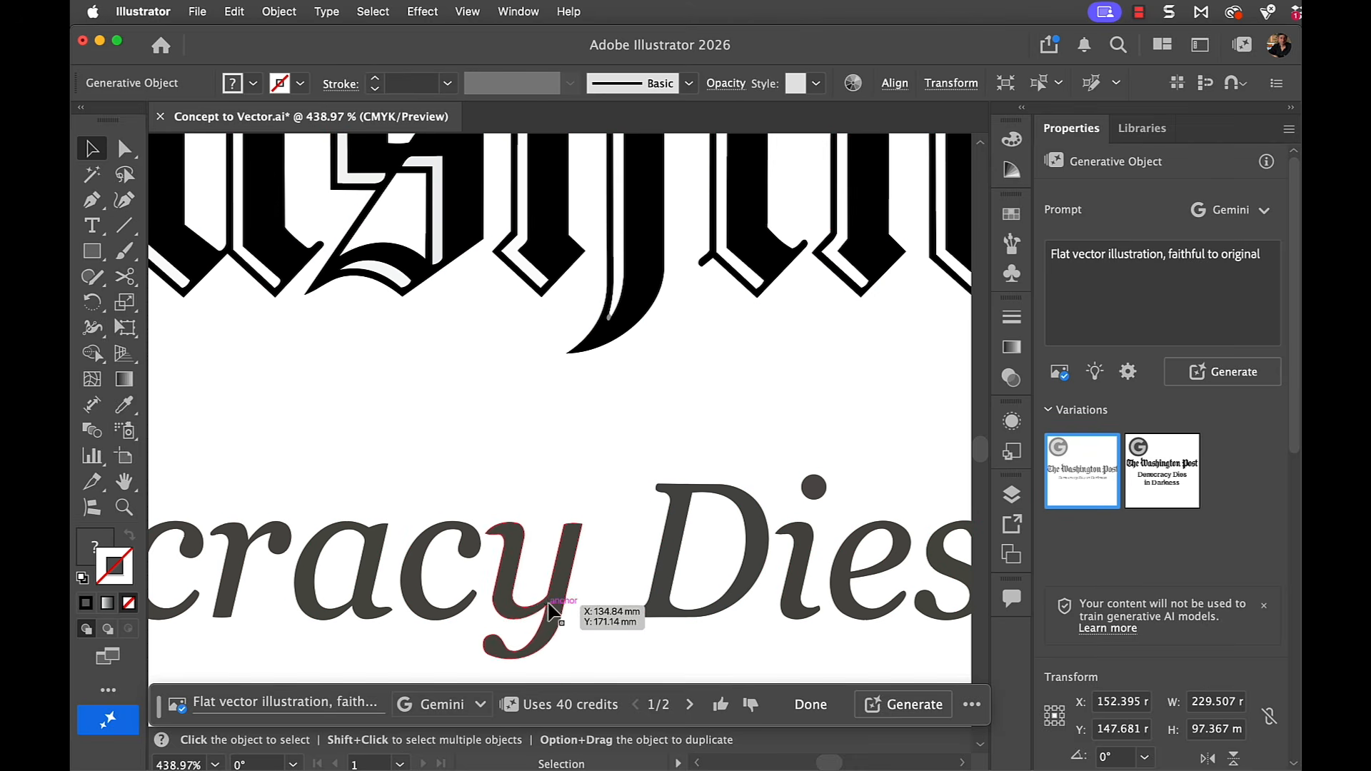
key("a")
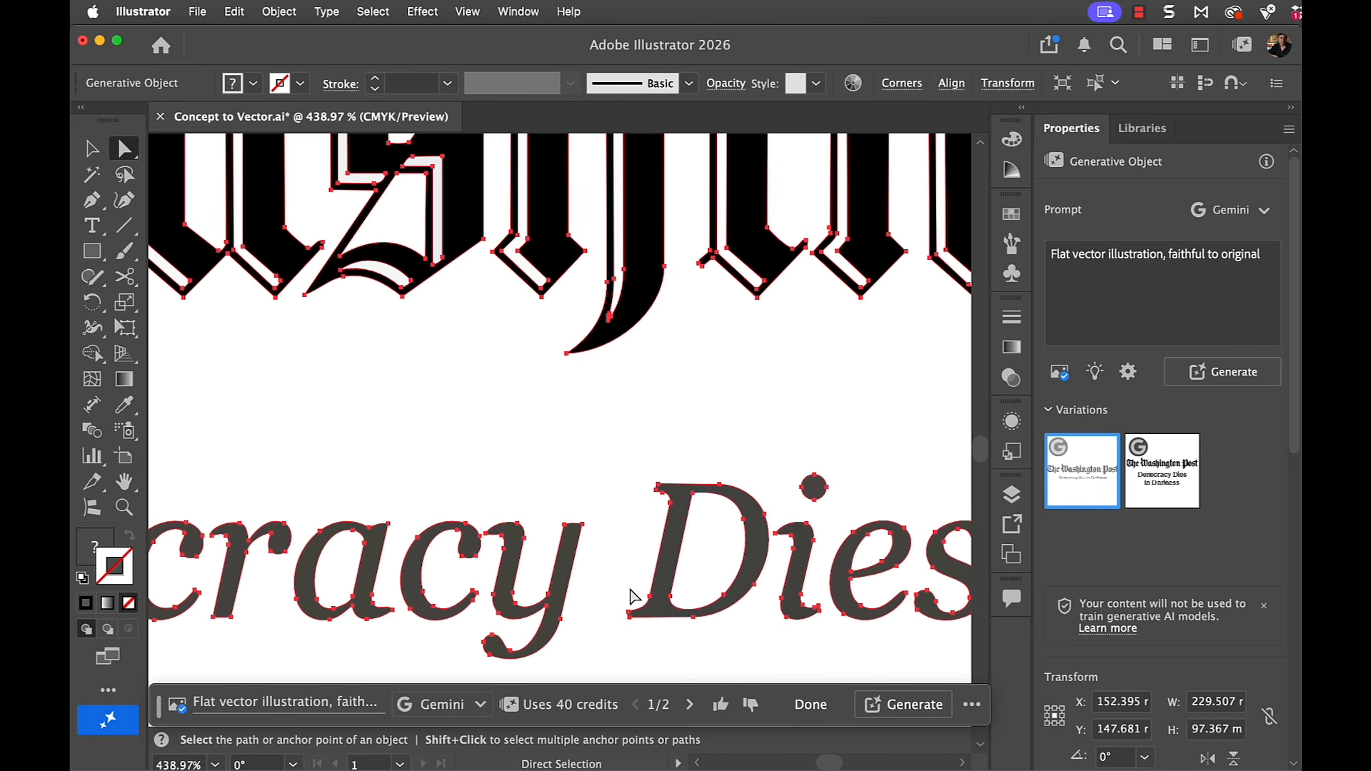
key("alt+super+space")
left_click_drag(766, 532, 368, 590)
key("space")
left_click_drag(771, 570, 564, 632)
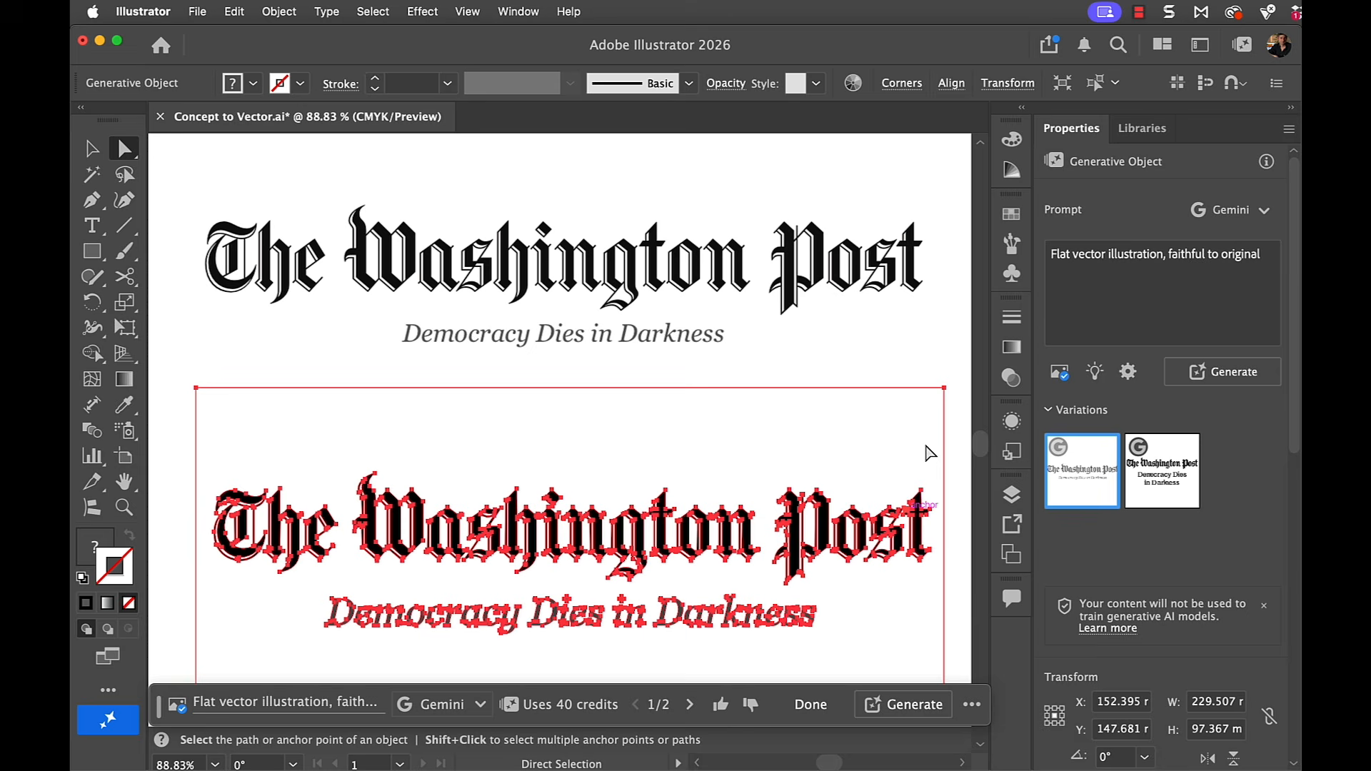
left_click(950, 380)
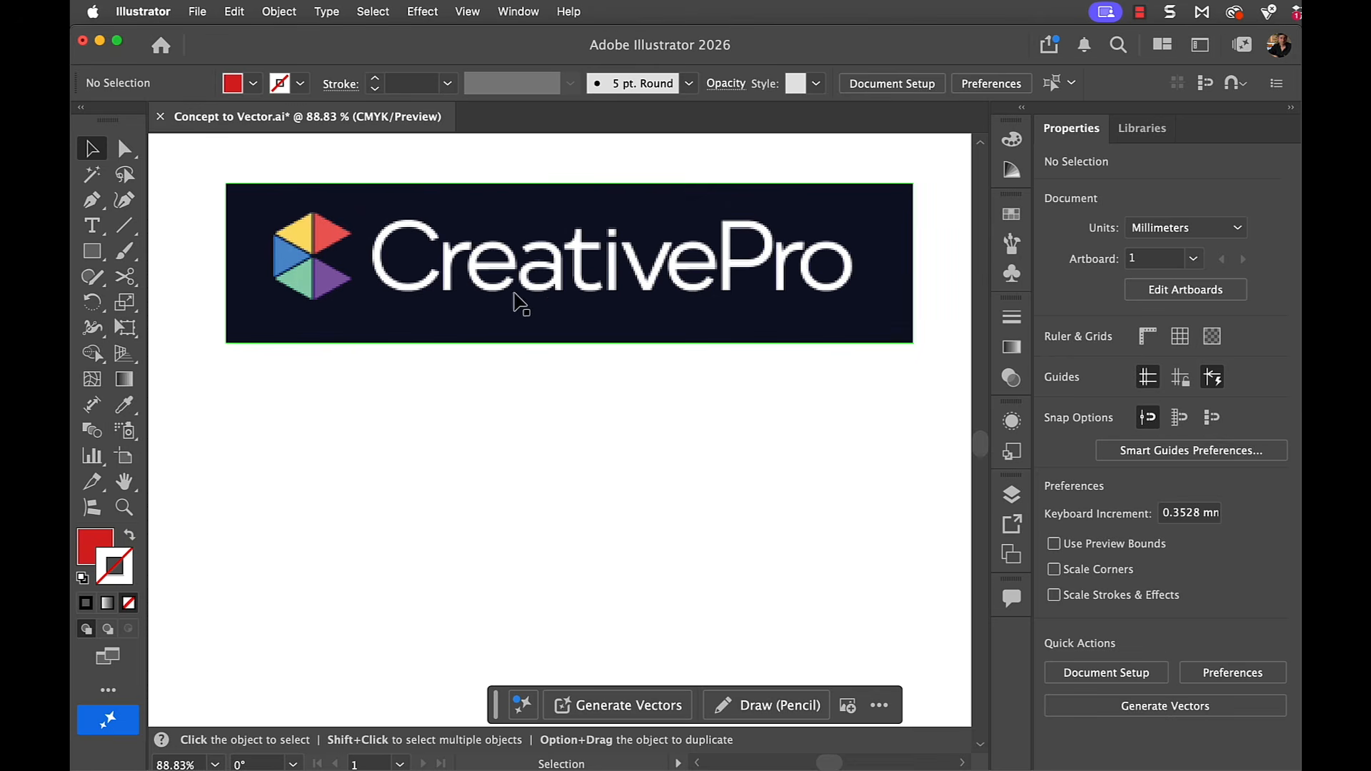
Step: Inspect the edges of the original CreativePro logo up close and view the whole artboard with its generated vector version
key("z")
left_click_drag(383, 285, 179, 417)
key("space")
left_click_drag(761, 449, 415, 441)
key("super+space")
left_click_drag(679, 421, 513, 427)
key("super+0")
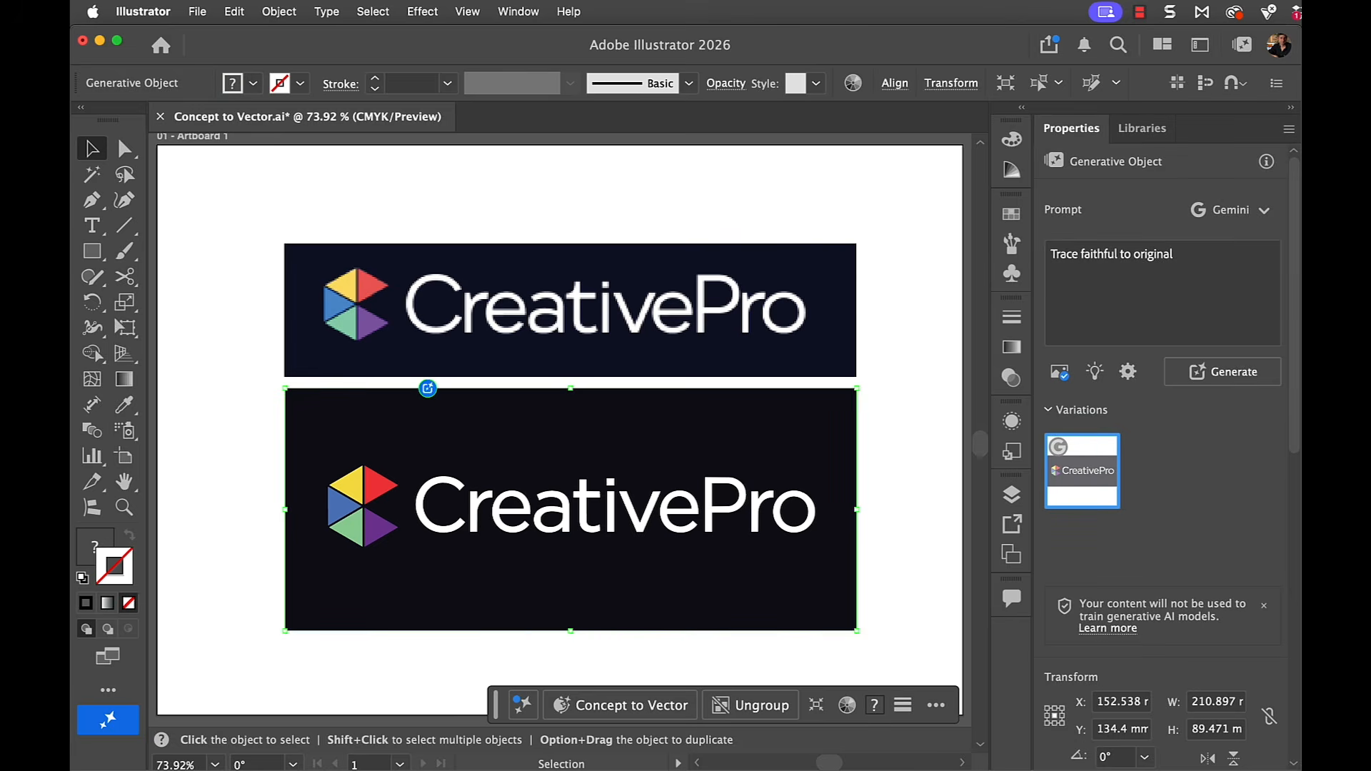
left_click(890, 541)
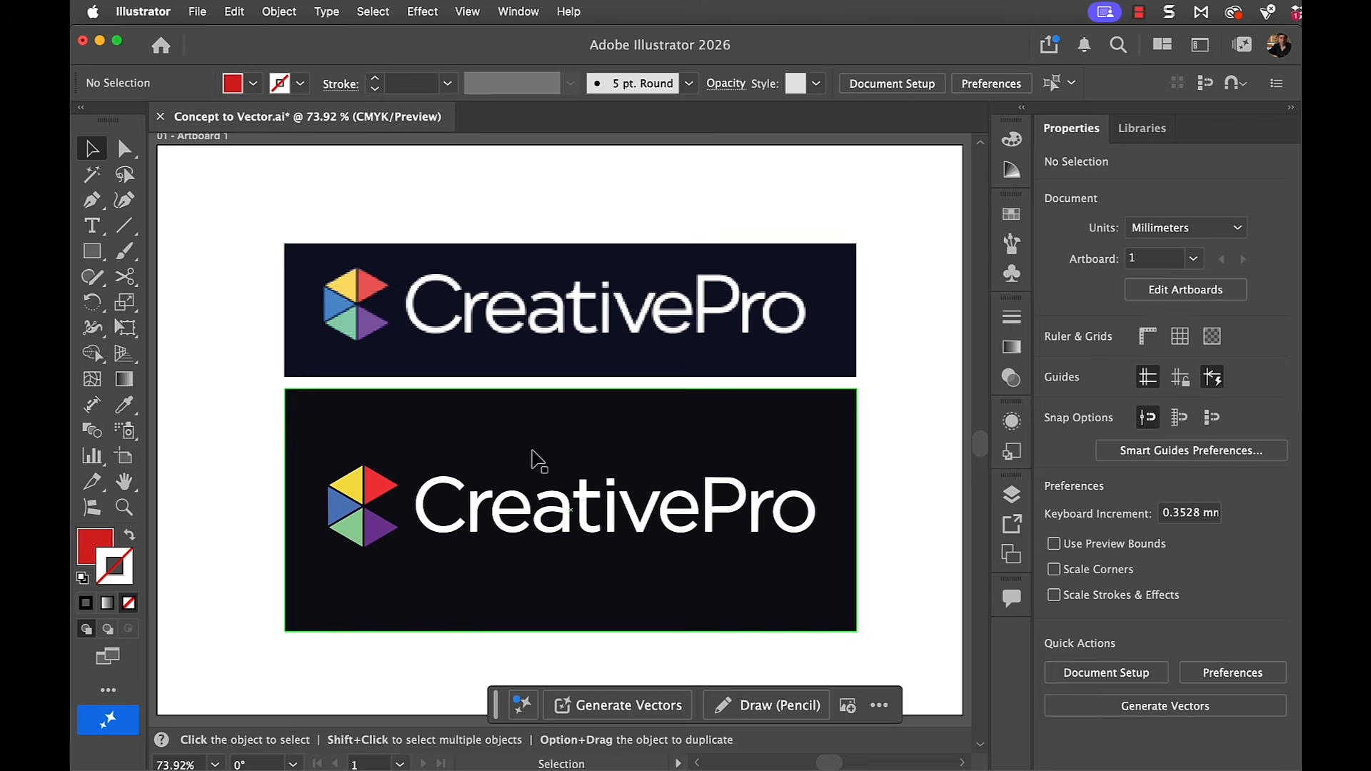
Step: Reshape the join between stem and crossbar of the t in the vector CreativePro wordmark by pulling its anchor point's handle outward
key("z")
left_click_drag(532, 453, 612, 468)
left_click(612, 468)
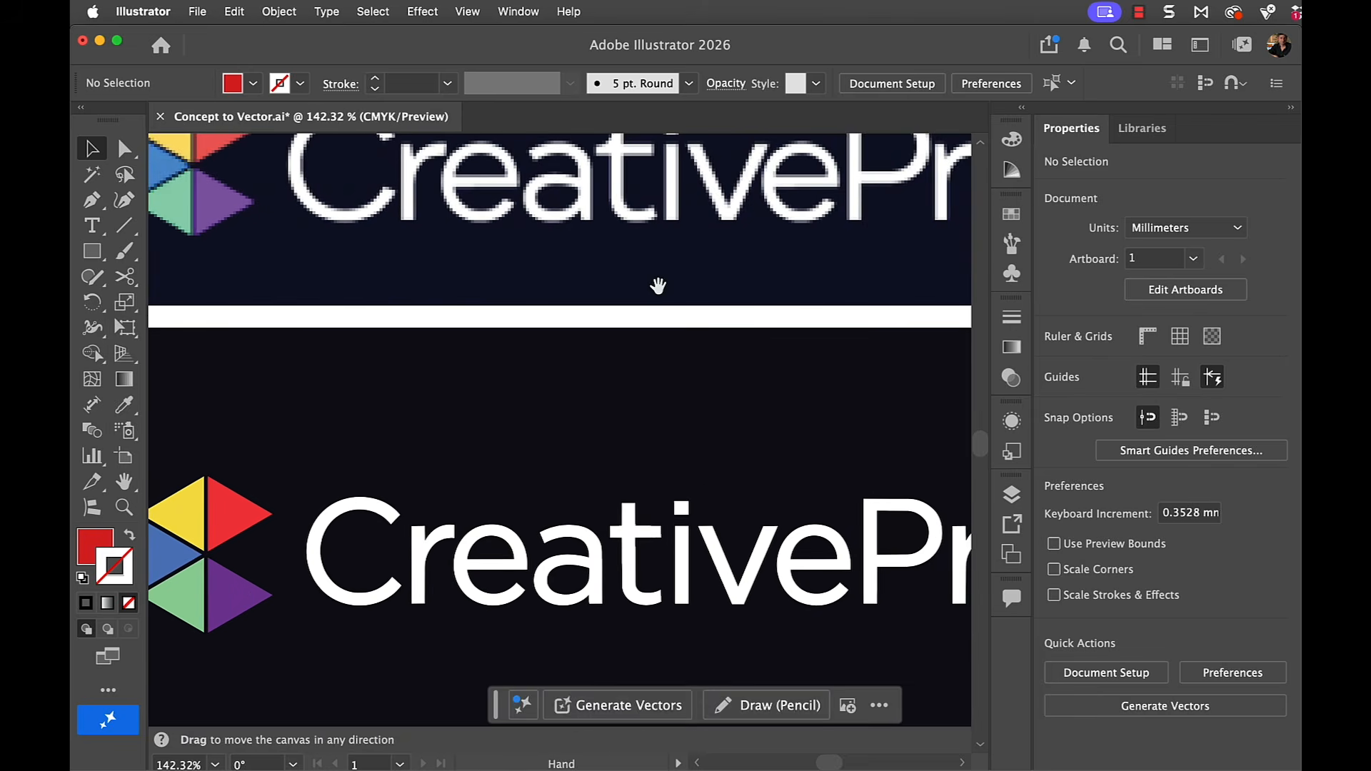
left_click_drag(652, 285, 607, 389)
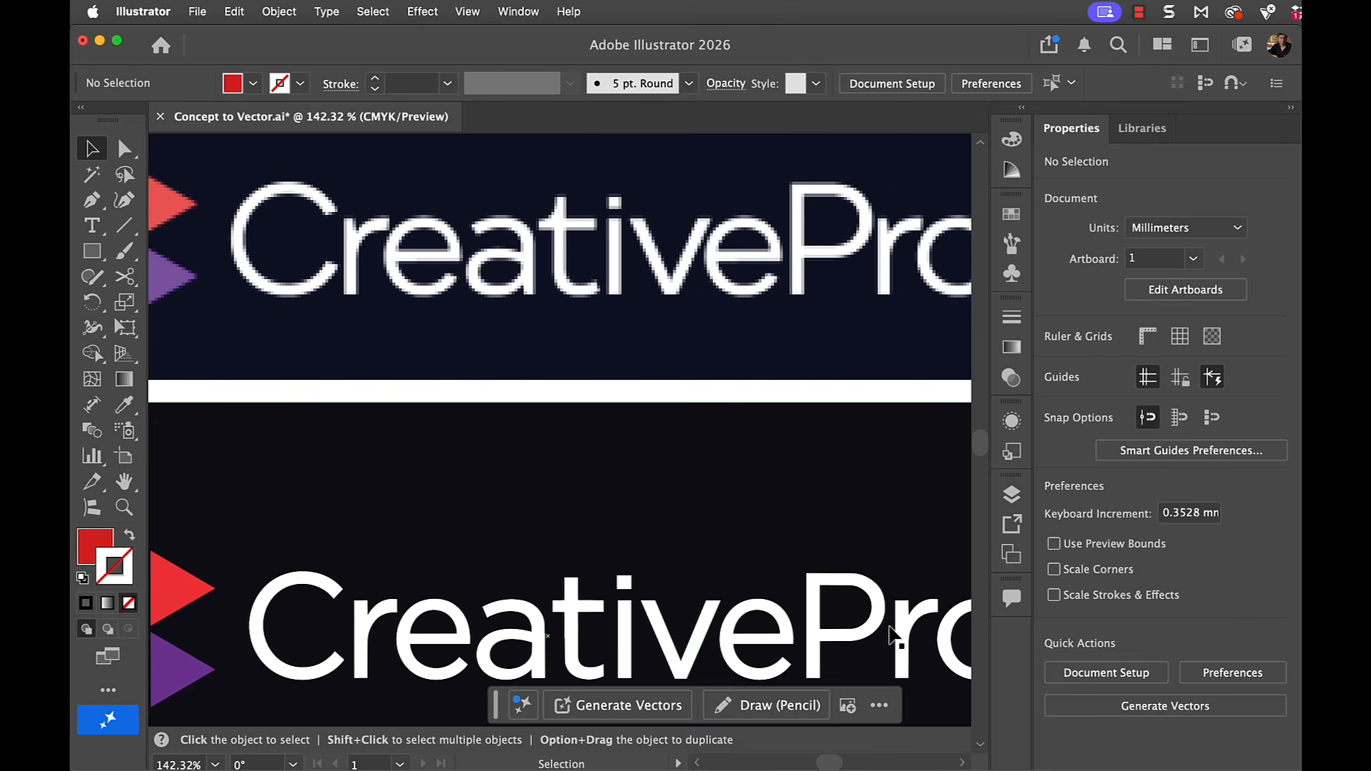
key("a")
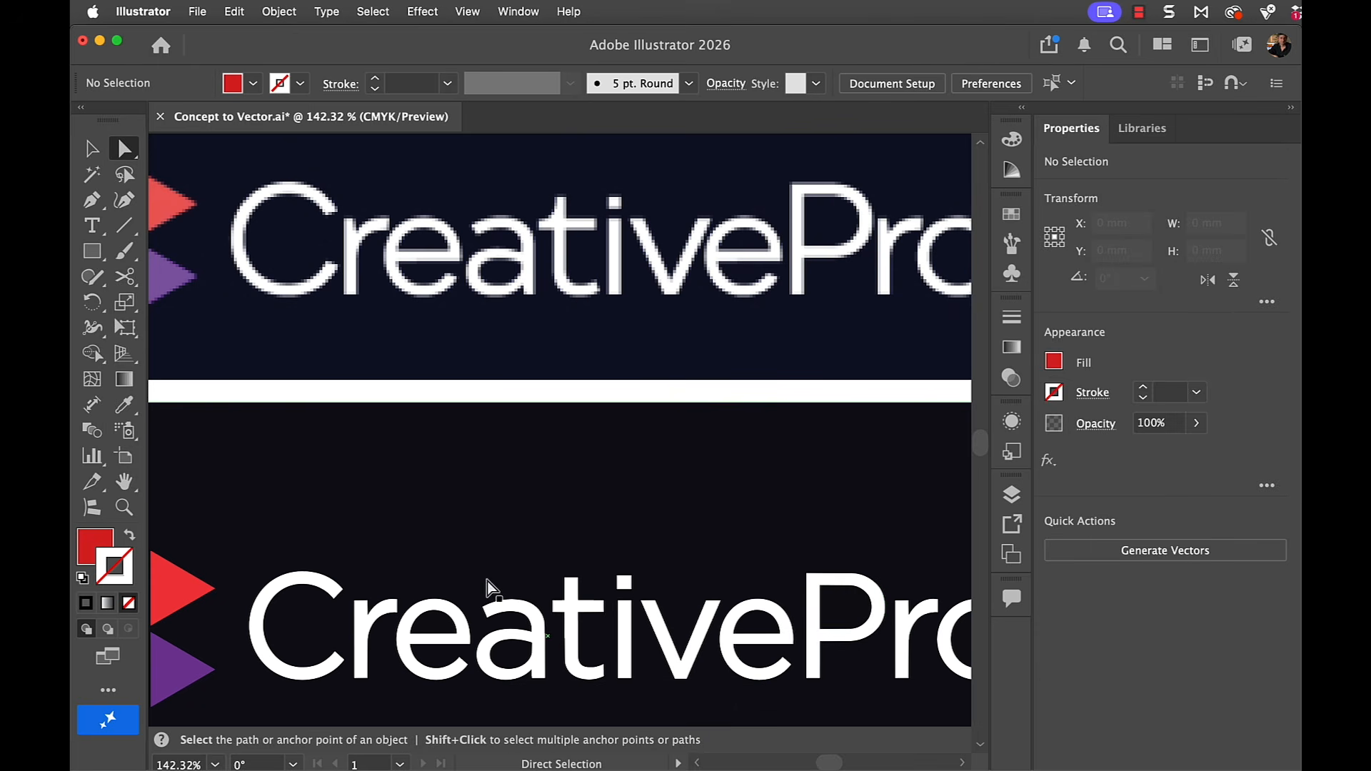
left_click(562, 602)
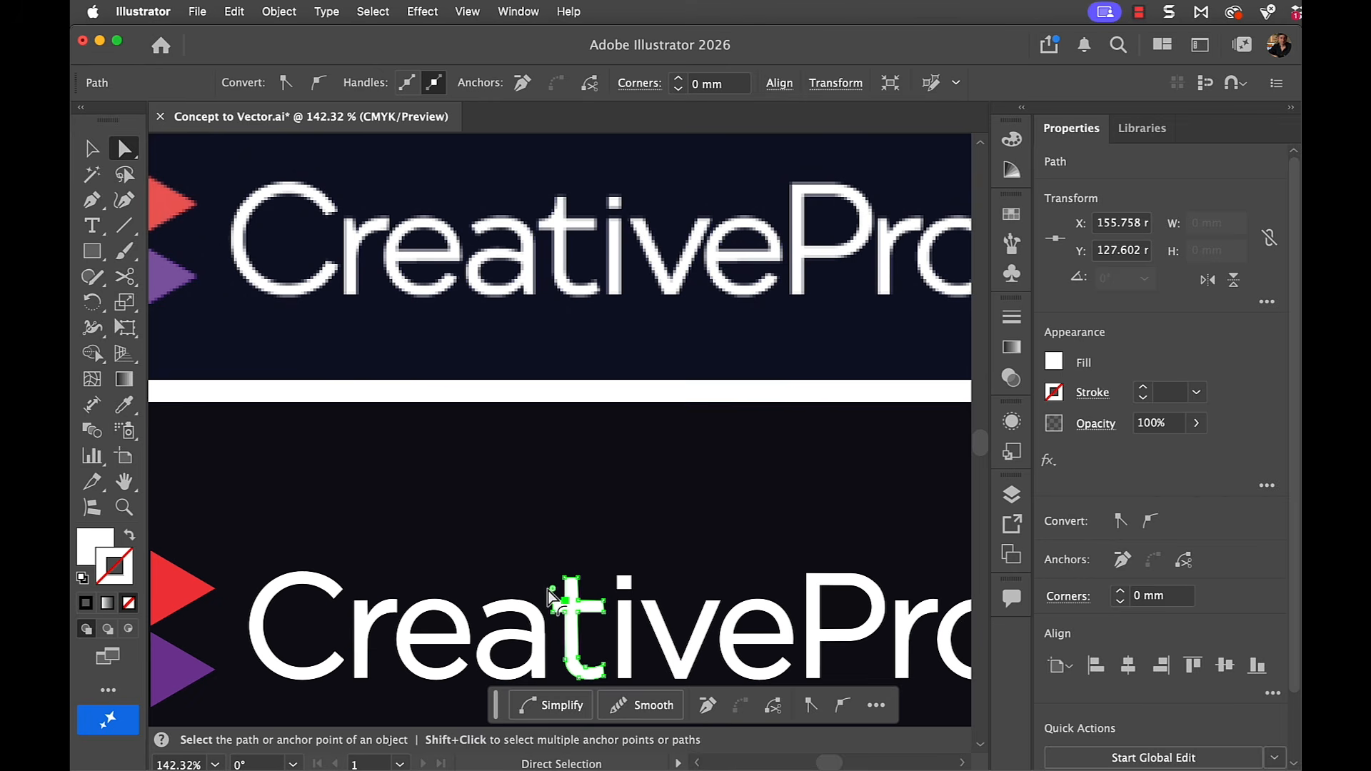
left_click_drag(548, 589, 533, 582)
left_click(647, 529)
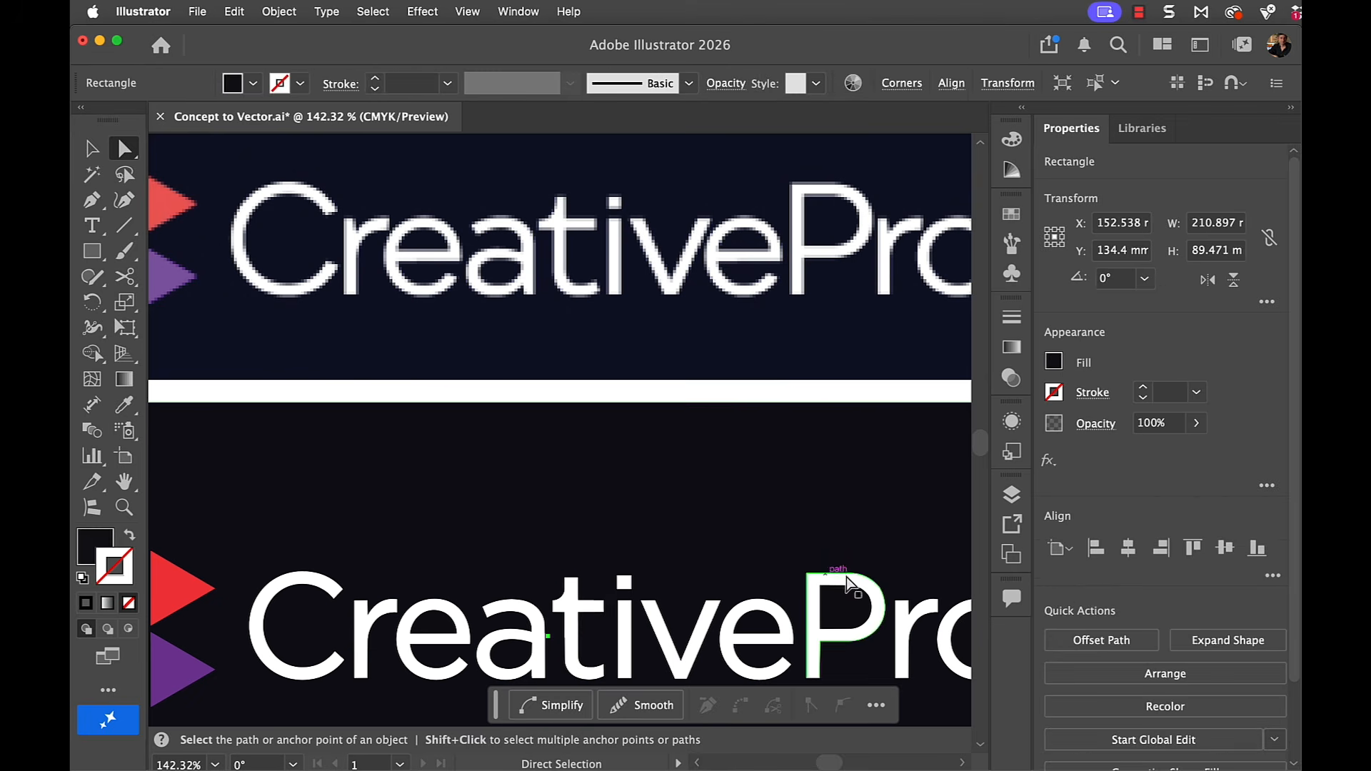
key("super+space")
left_click_drag(814, 597, 582, 569)
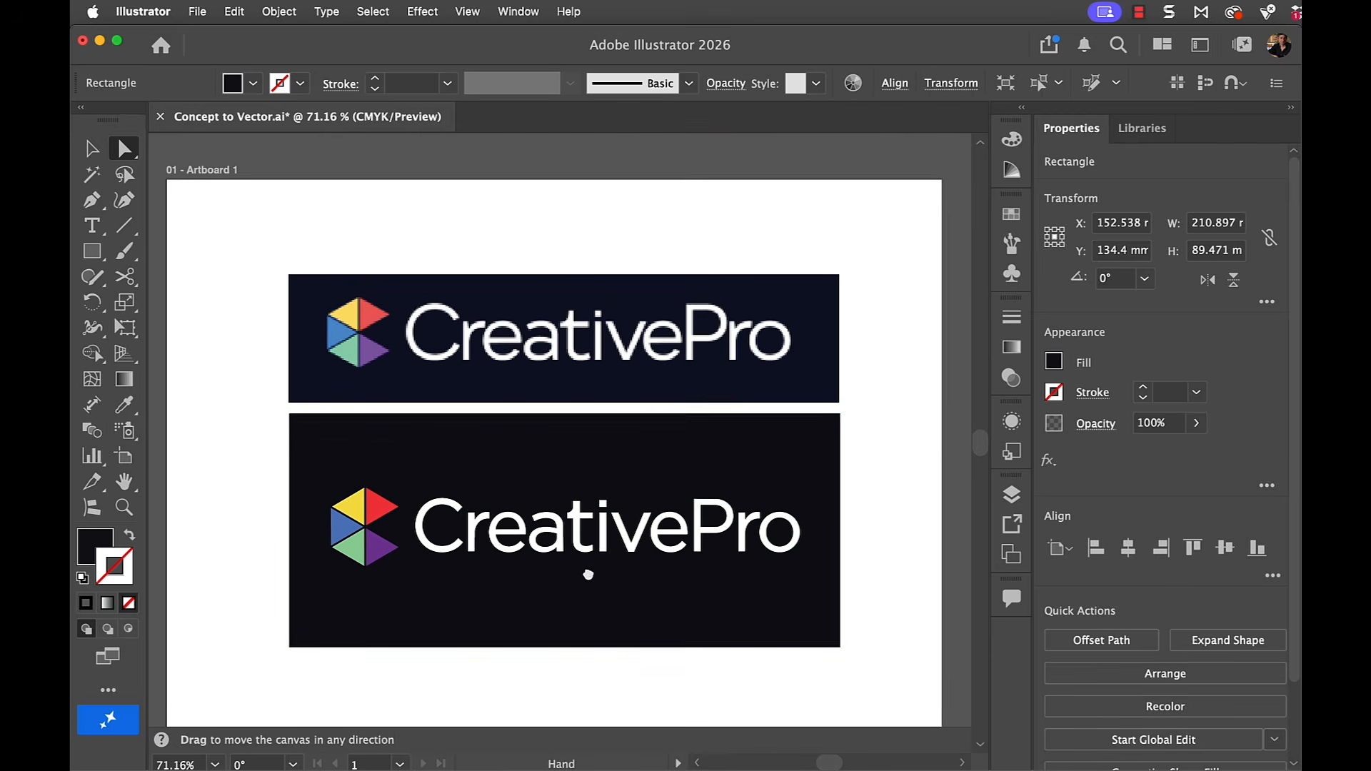
left_click(897, 582)
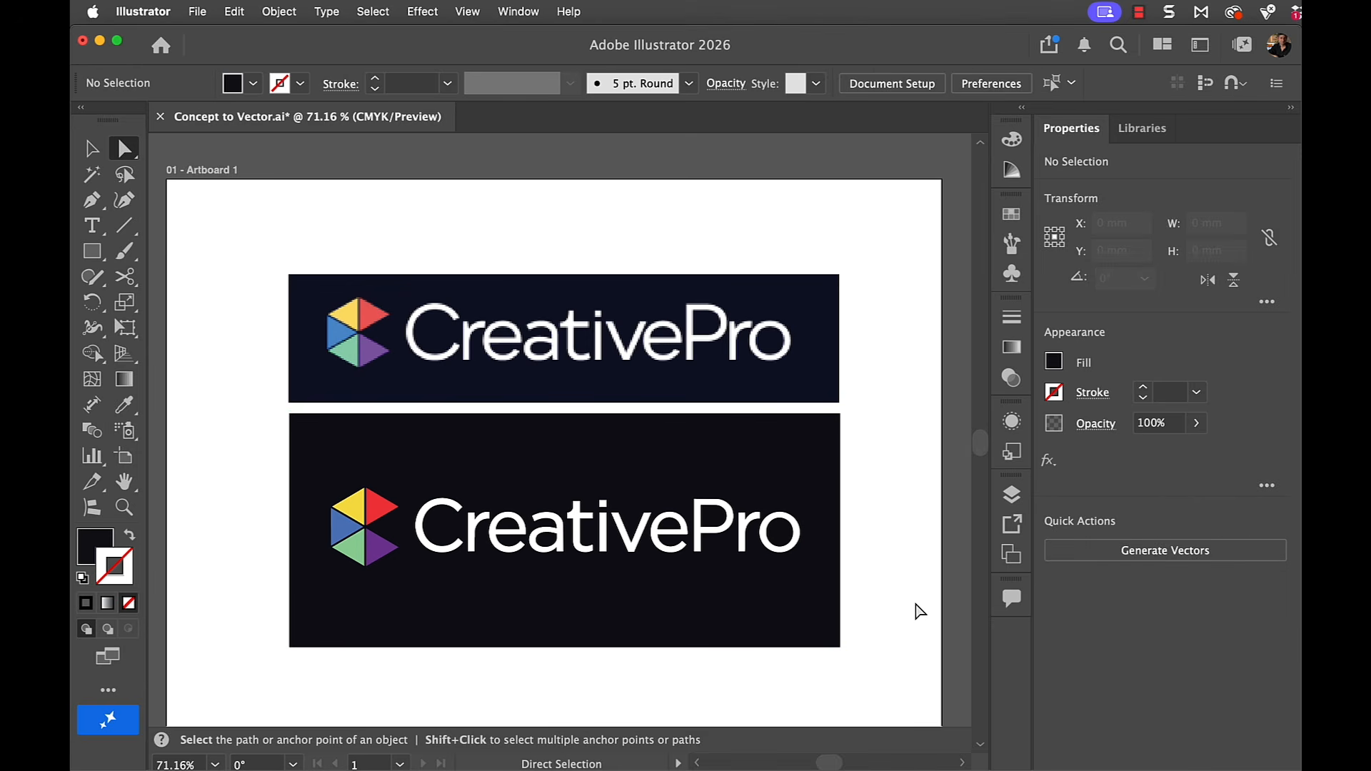